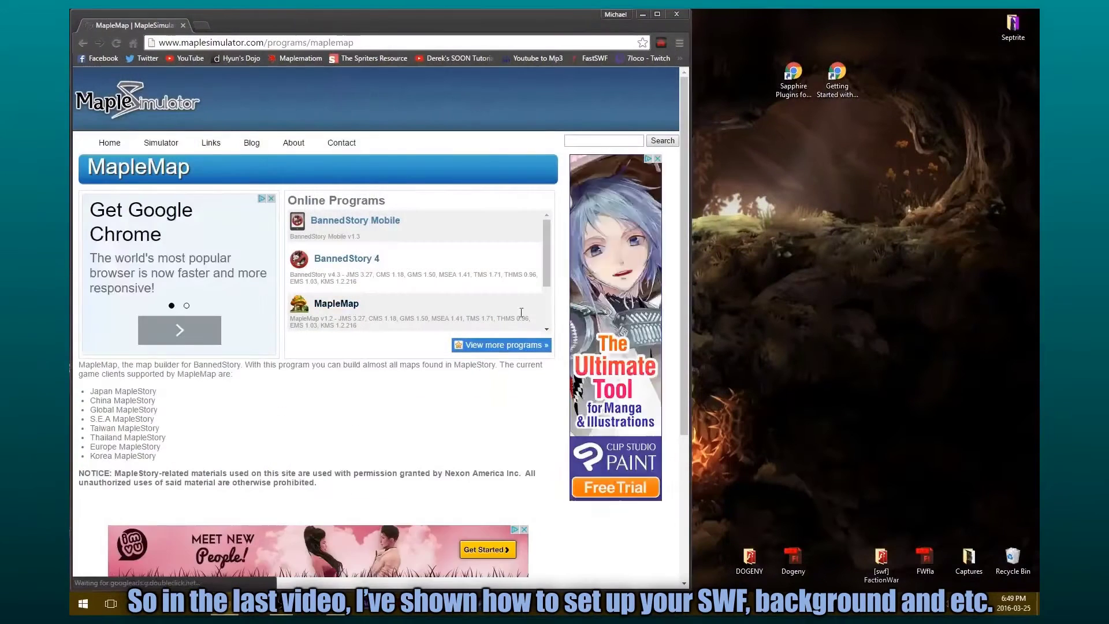
# Start MapleMap with Large Thumbnails and maximize the browser window
pyautogui.scroll(-8, 347, 448)
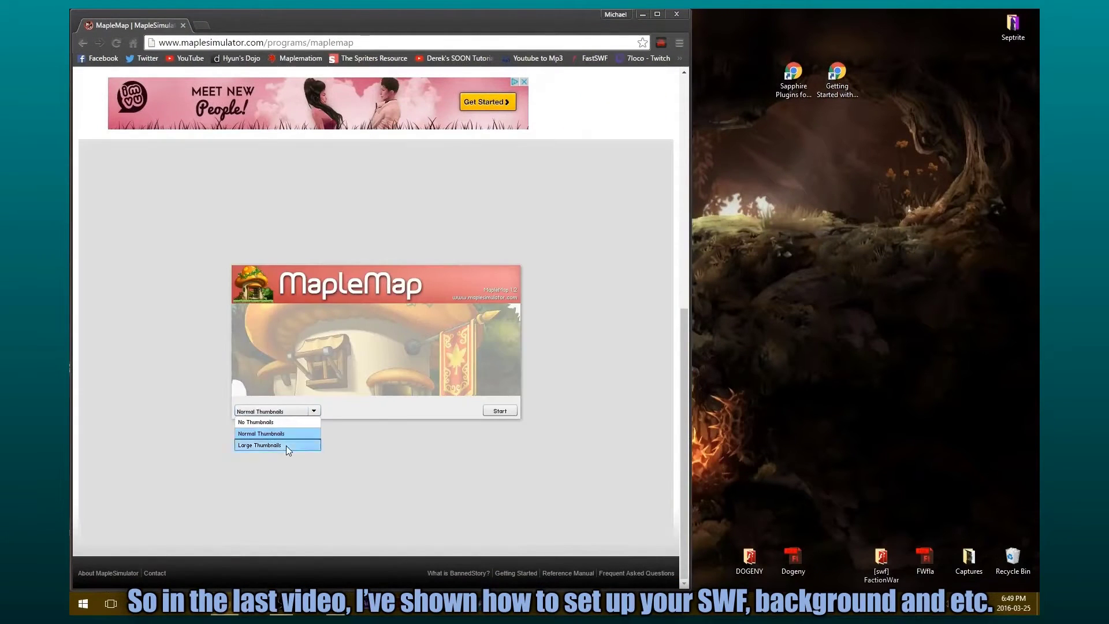
pyautogui.click(286, 445)
pyautogui.click(500, 411)
pyautogui.click(658, 14)
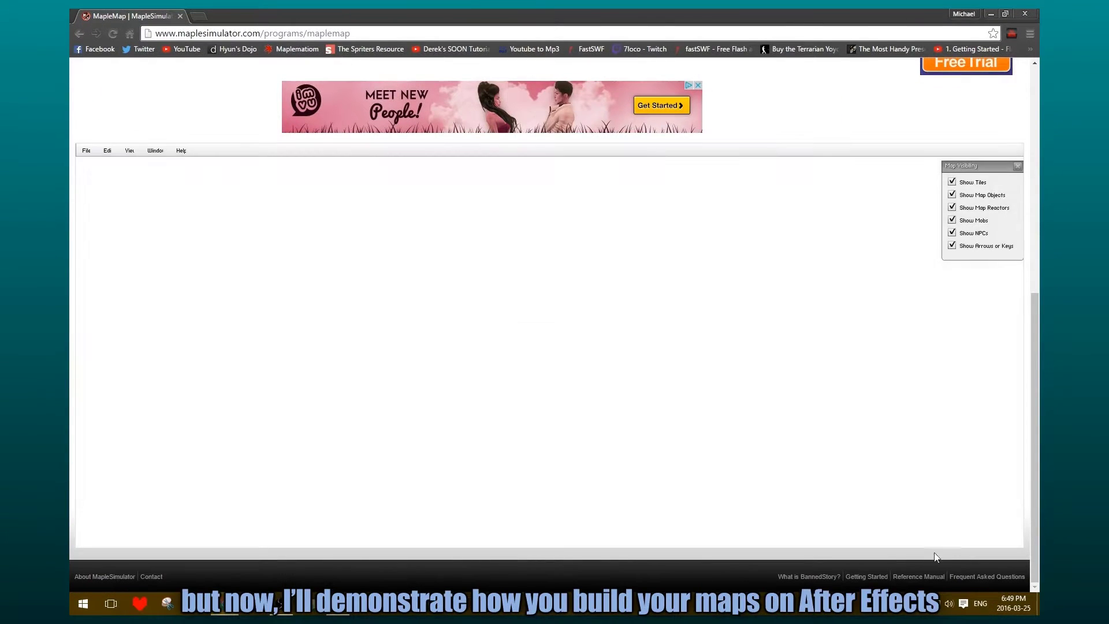
pyautogui.click(910, 603)
pyautogui.rightClick(918, 537)
pyautogui.click(925, 531)
pyautogui.click(712, 394)
# Open the Thumbnail Gallery and look through the map previews in the Thai category
pyautogui.click(164, 151)
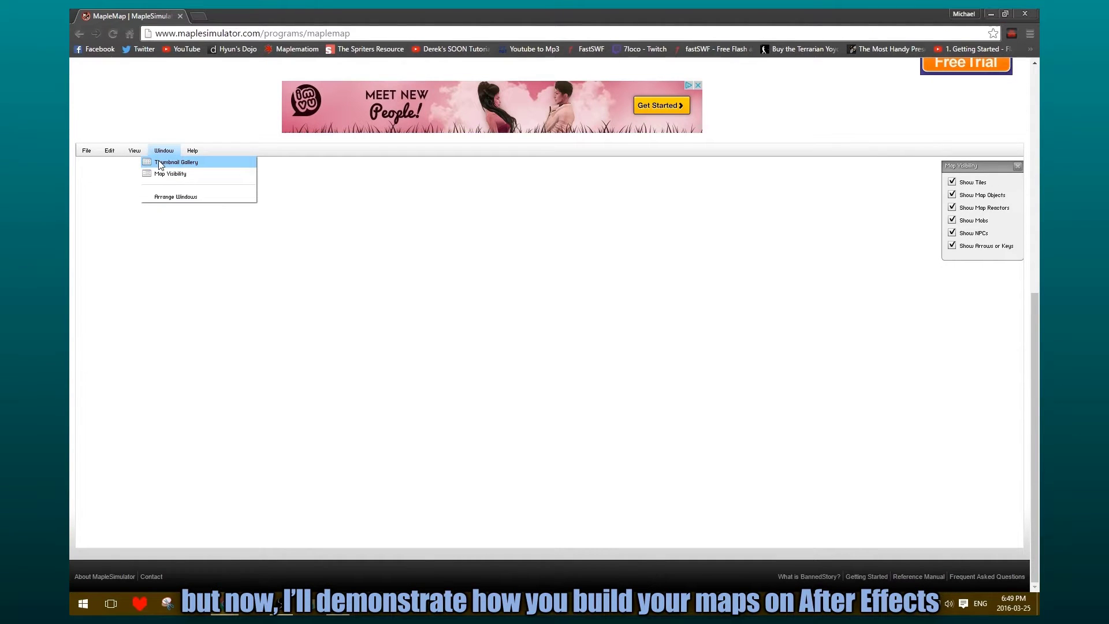
pyautogui.click(159, 163)
pyautogui.click(108, 269)
pyautogui.click(112, 298)
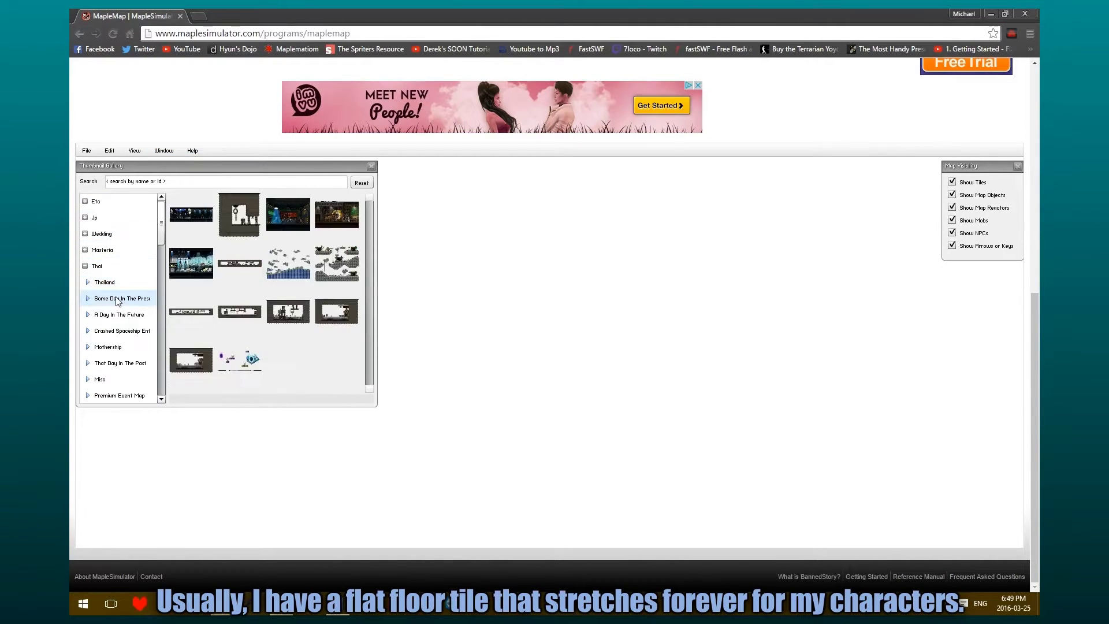
pyautogui.click(115, 314)
pyautogui.click(119, 330)
pyautogui.click(122, 347)
pyautogui.click(97, 266)
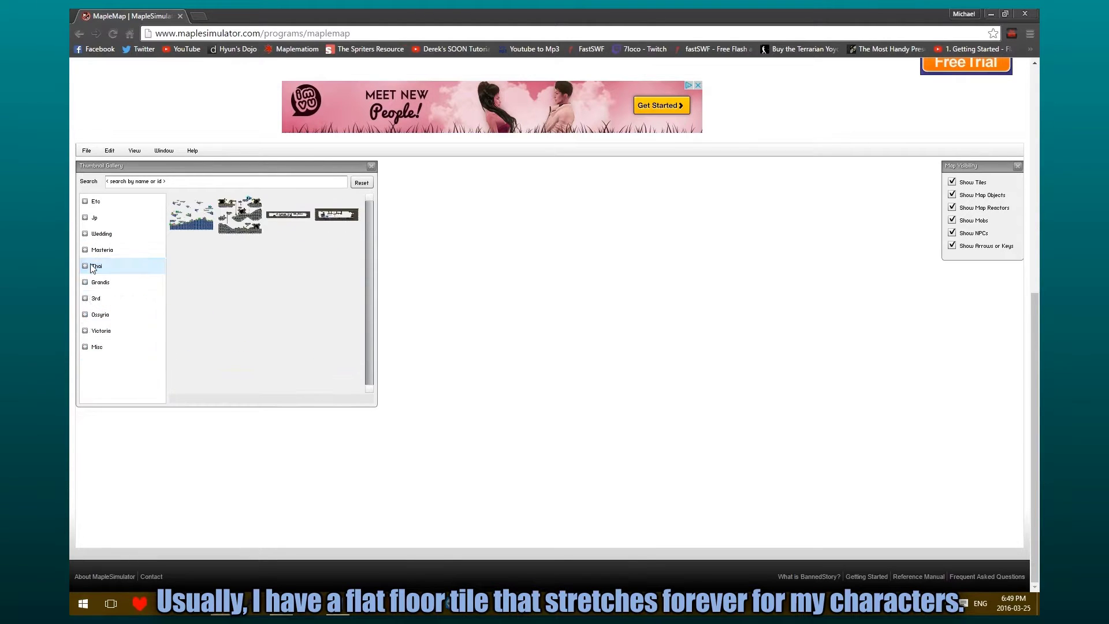
# Look through the Victoria category's map previews from Golem's Temple to North Forest
pyautogui.click(113, 331)
pyautogui.moveTo(160, 232); pyautogui.dragTo(163, 260)
pyautogui.click(141, 294)
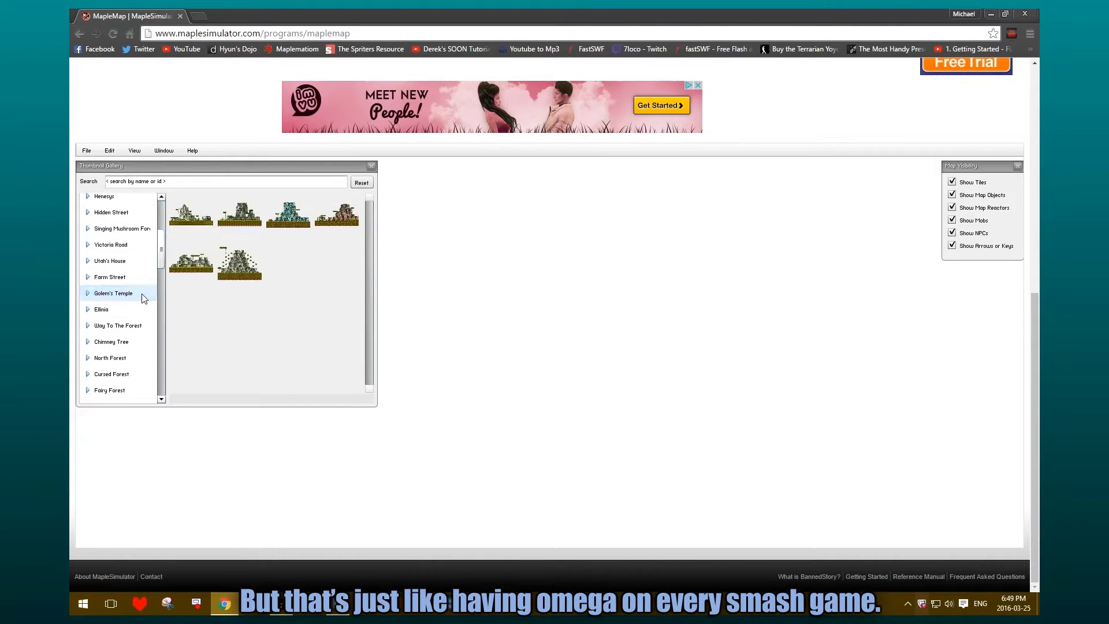
pyautogui.click(136, 312)
pyautogui.click(125, 328)
pyautogui.click(118, 342)
pyautogui.click(115, 359)
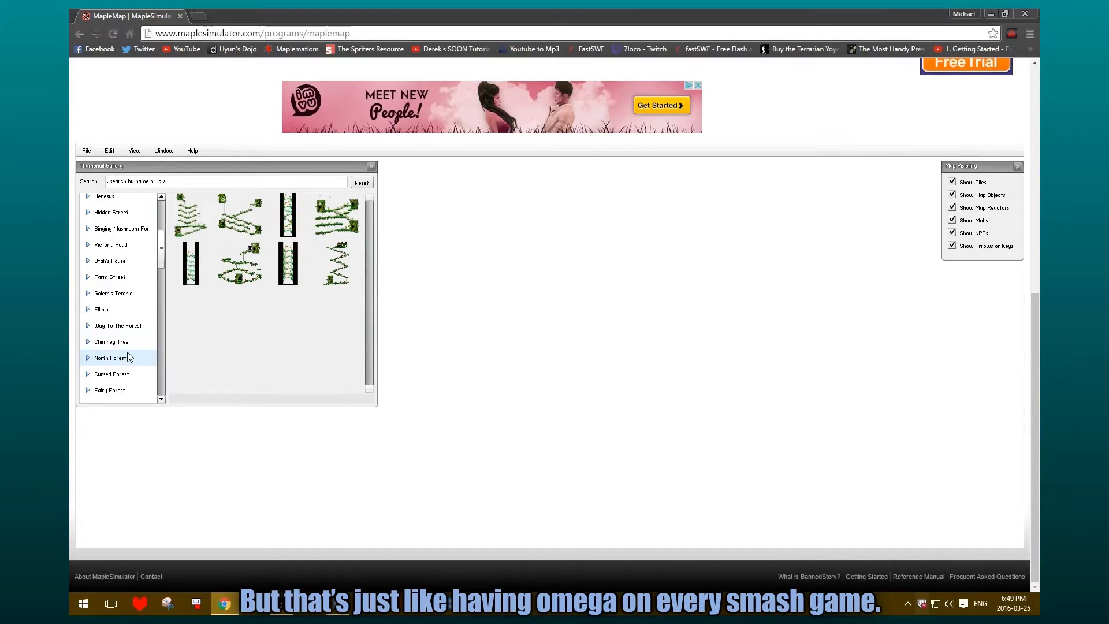
# Look through the Victoria previews of Cursed Forest, Fairy Forest and the areas that follow them
pyautogui.scroll(-3, 127, 323)
pyautogui.click(130, 308)
pyautogui.click(131, 323)
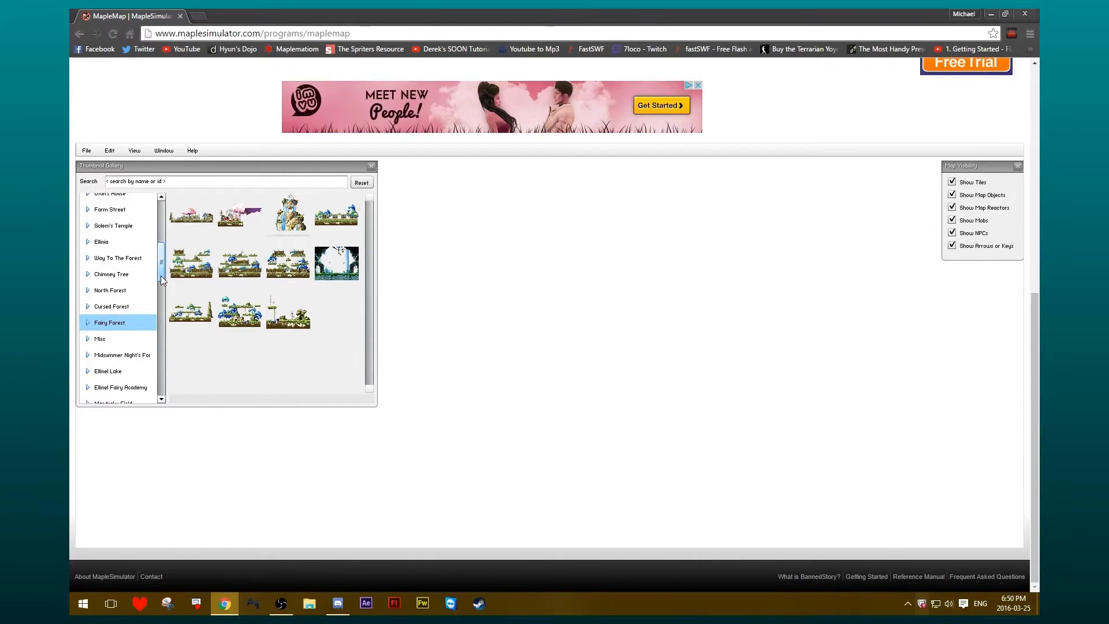
pyautogui.moveTo(161, 276); pyautogui.dragTo(161, 281)
pyautogui.click(137, 309)
pyautogui.click(134, 327)
pyautogui.click(131, 343)
pyautogui.click(128, 377)
pyautogui.click(118, 295)
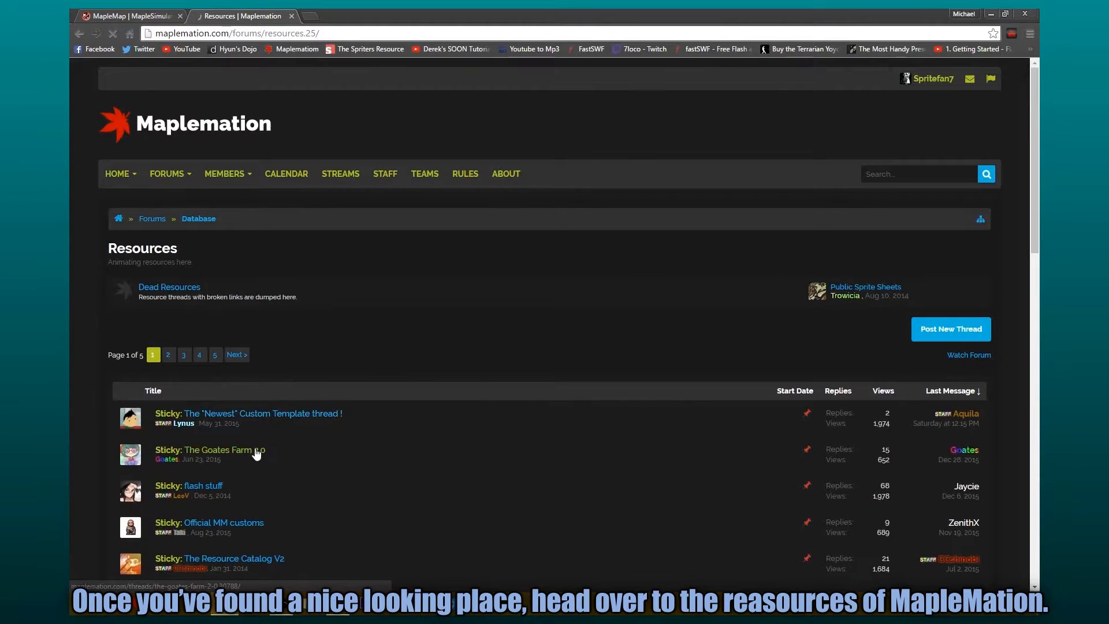
# Open The Goates Farm 2.0 thread and examine the map object downloads on its linked site
pyautogui.click(254, 451)
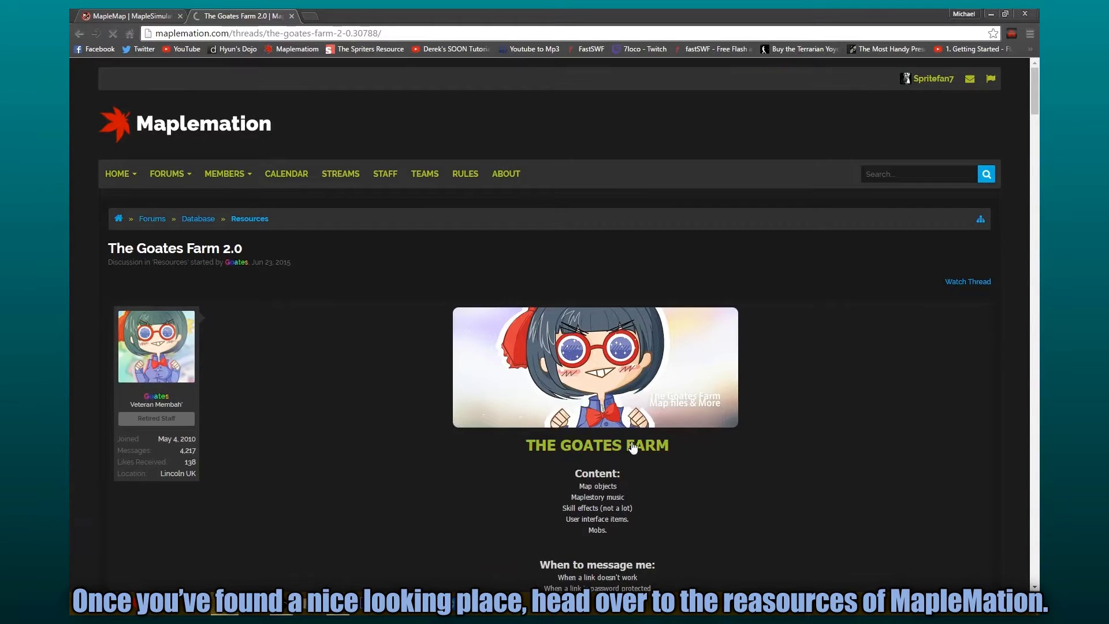
pyautogui.click(634, 448)
pyautogui.scroll(-3, 301, 370)
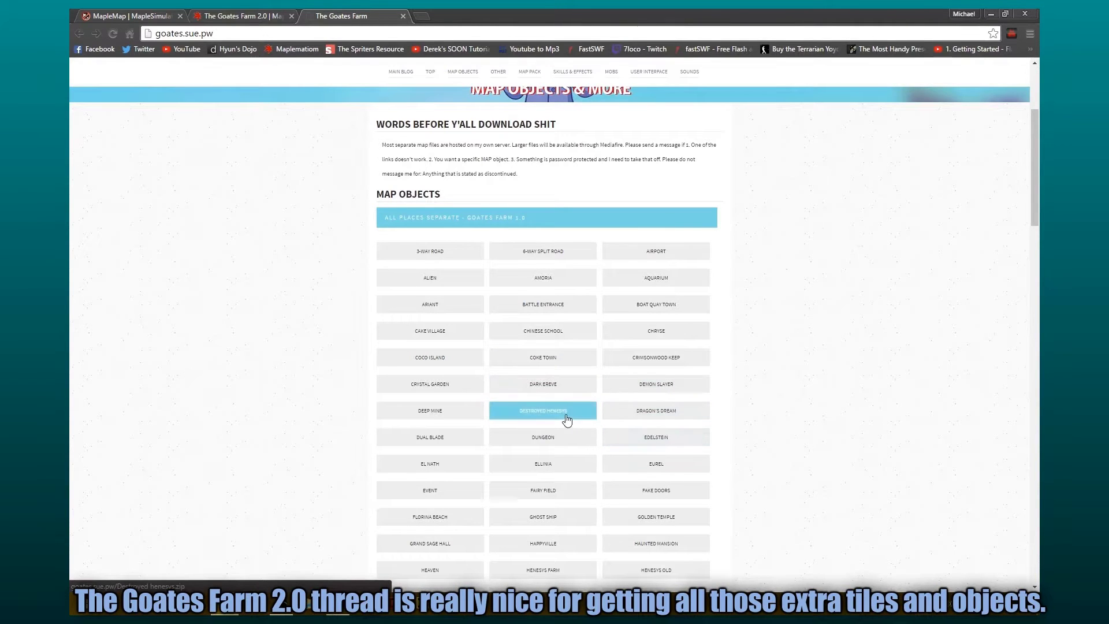
pyautogui.click(208, 15)
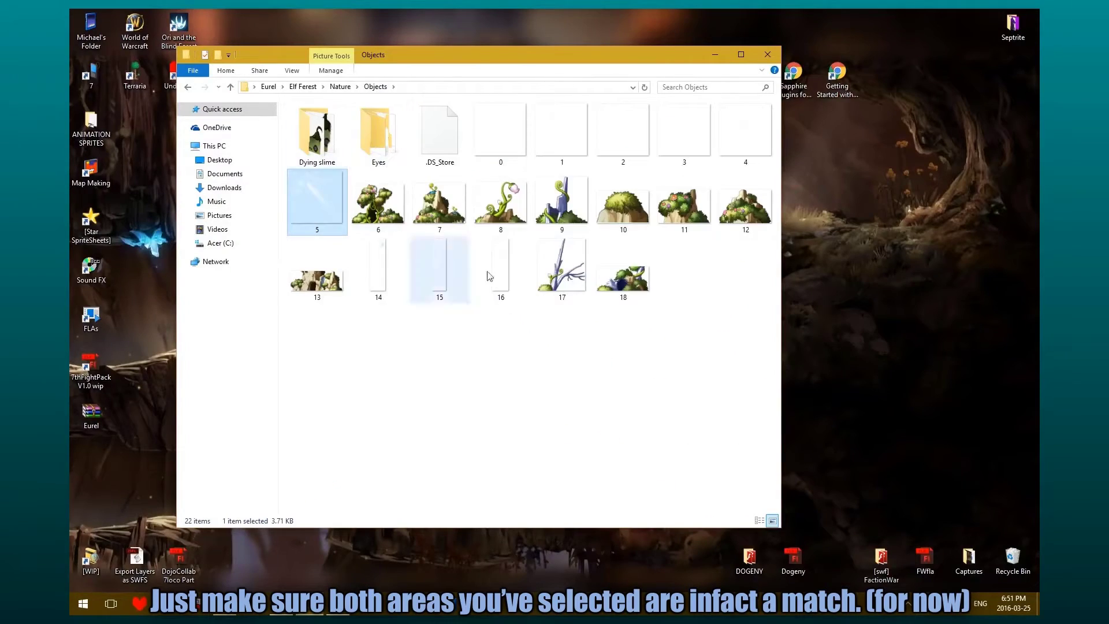
# Look through the extracted Eurel folders, including the Trees images under Elf Forest's Nature folder
pyautogui.click(338, 87)
pyautogui.doubleClick(312, 134)
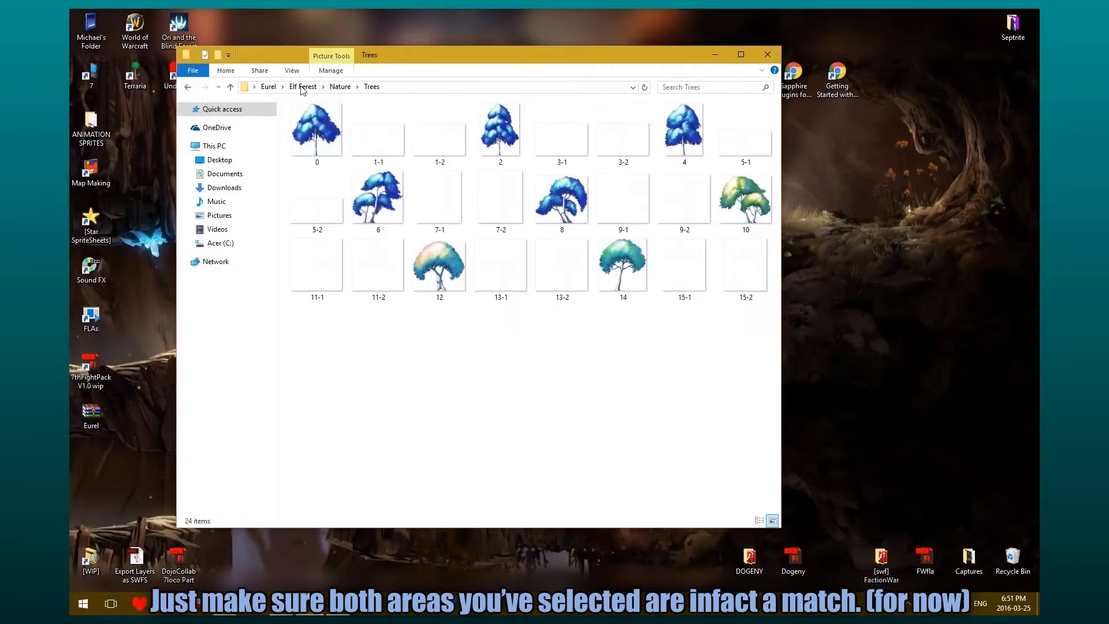
pyautogui.click(301, 87)
pyautogui.doubleClick(324, 144)
pyautogui.click(268, 87)
pyautogui.click(341, 157)
pyautogui.doubleClick(342, 158)
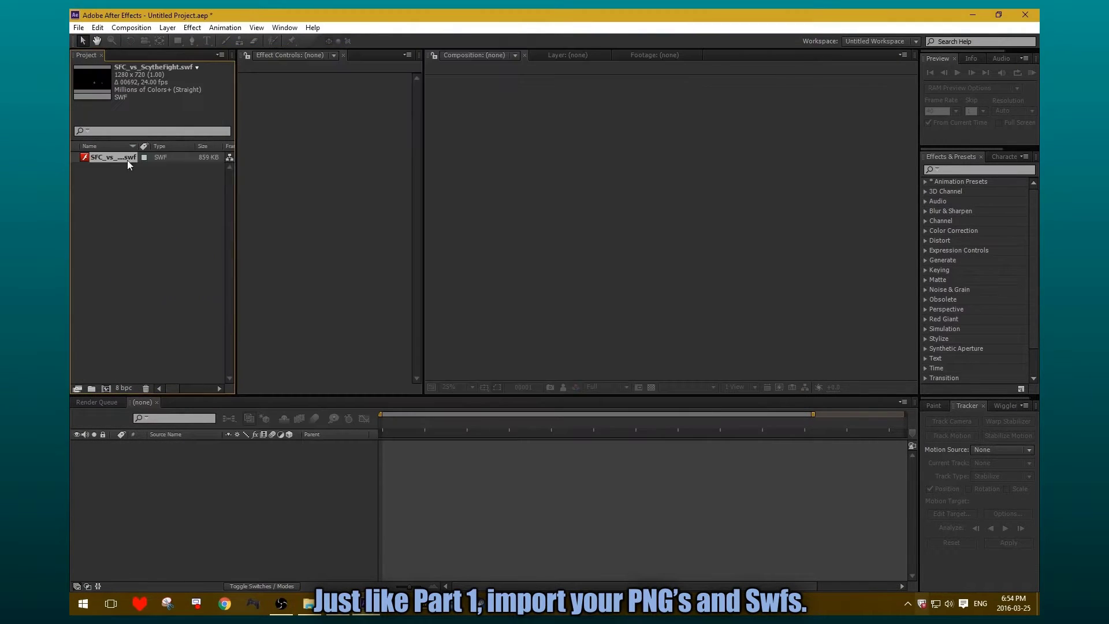
# Create a composition from the SFC_vs_ScytheFight SWF and move the MapleMap image to align with the characters
pyautogui.moveTo(127, 161); pyautogui.dragTo(106, 388)
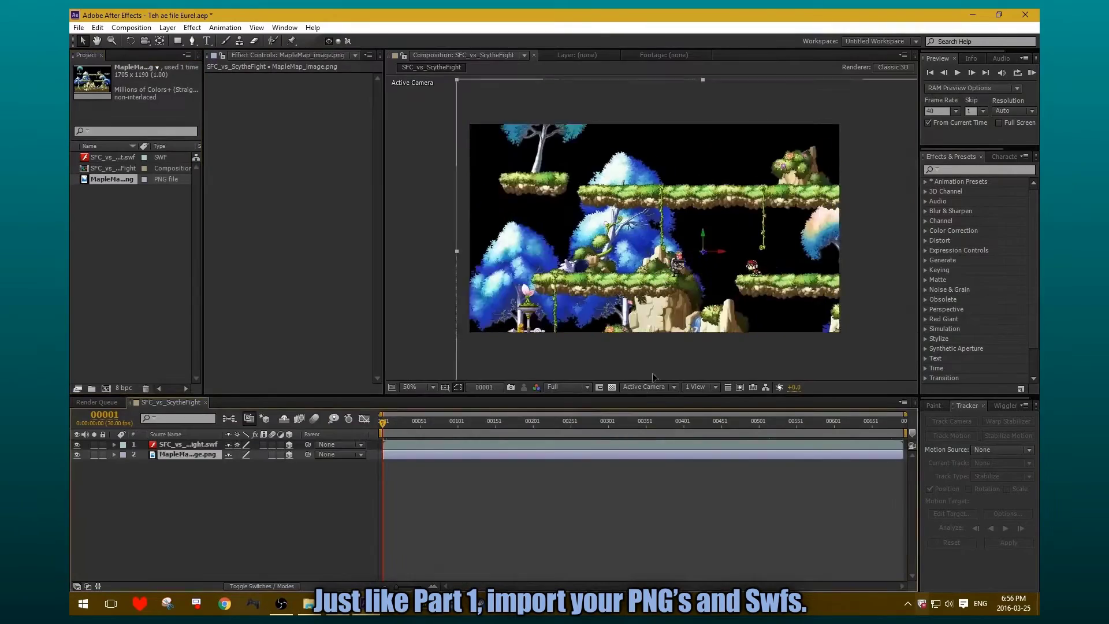
pyautogui.moveTo(674, 208); pyautogui.dragTo(674, 163)
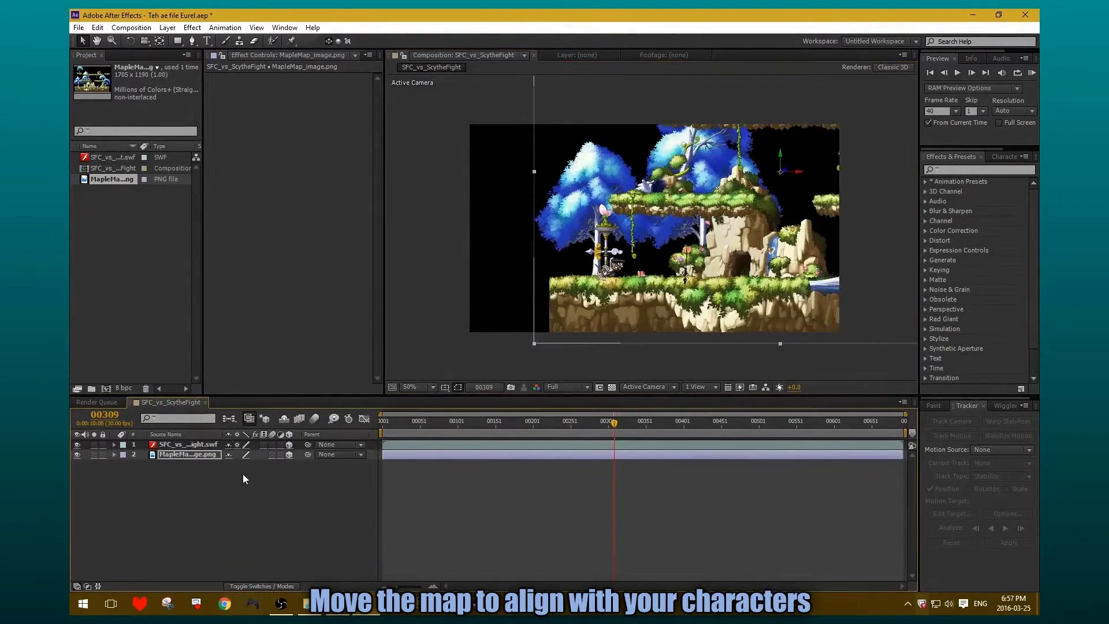
# Add a One-Node Camera with the 50mm preset to the composition
pyautogui.rightClick(243, 474)
pyautogui.moveTo(362, 353)
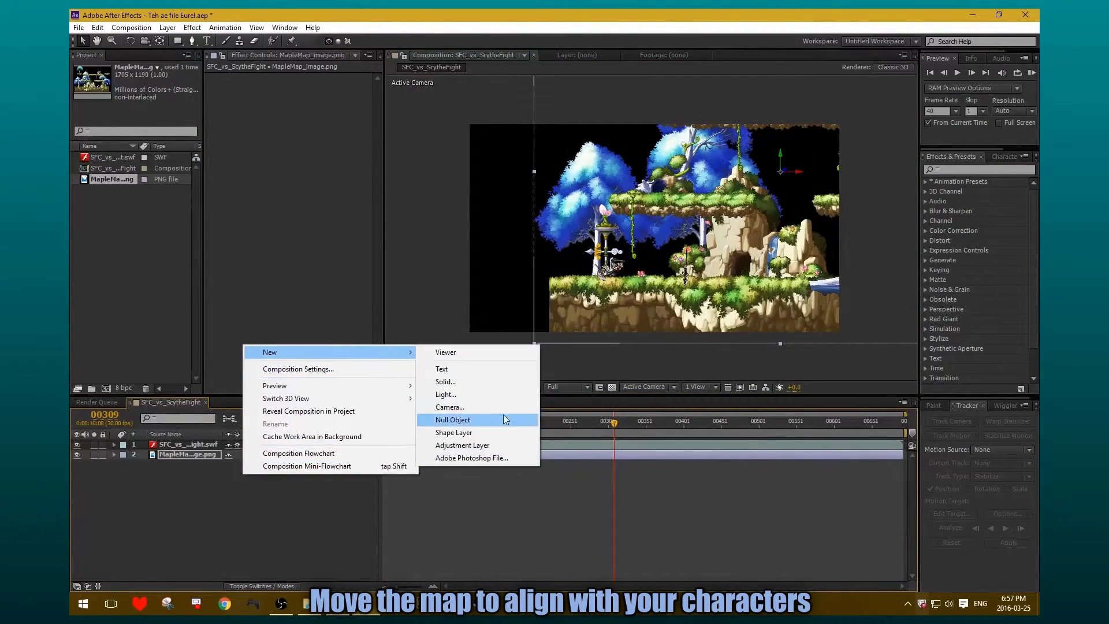
pyautogui.click(500, 408)
pyautogui.click(497, 200)
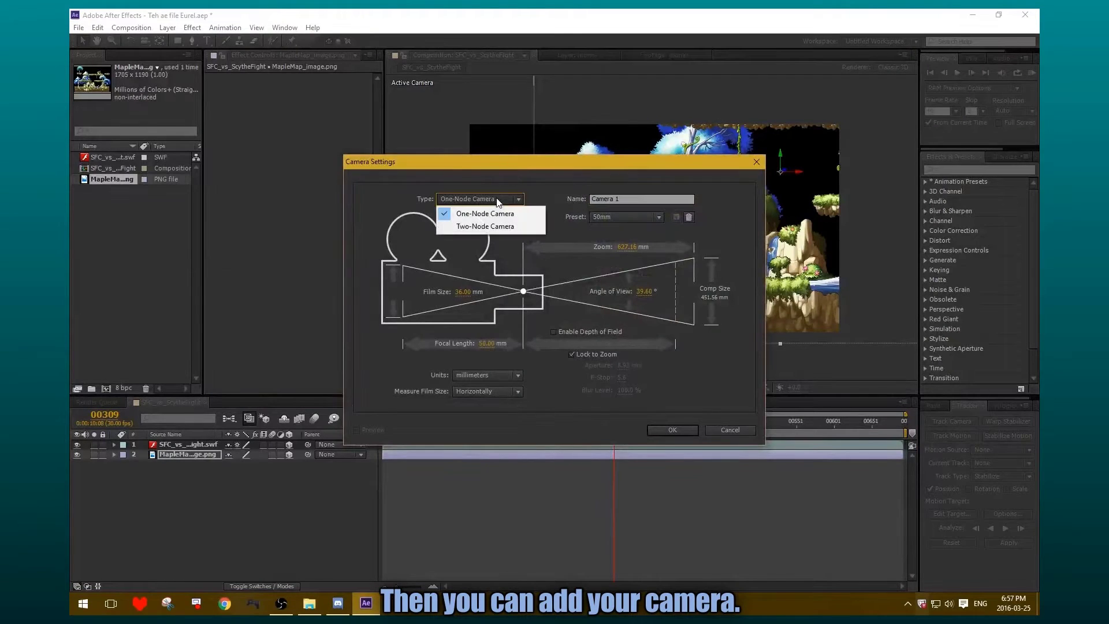
pyautogui.click(684, 432)
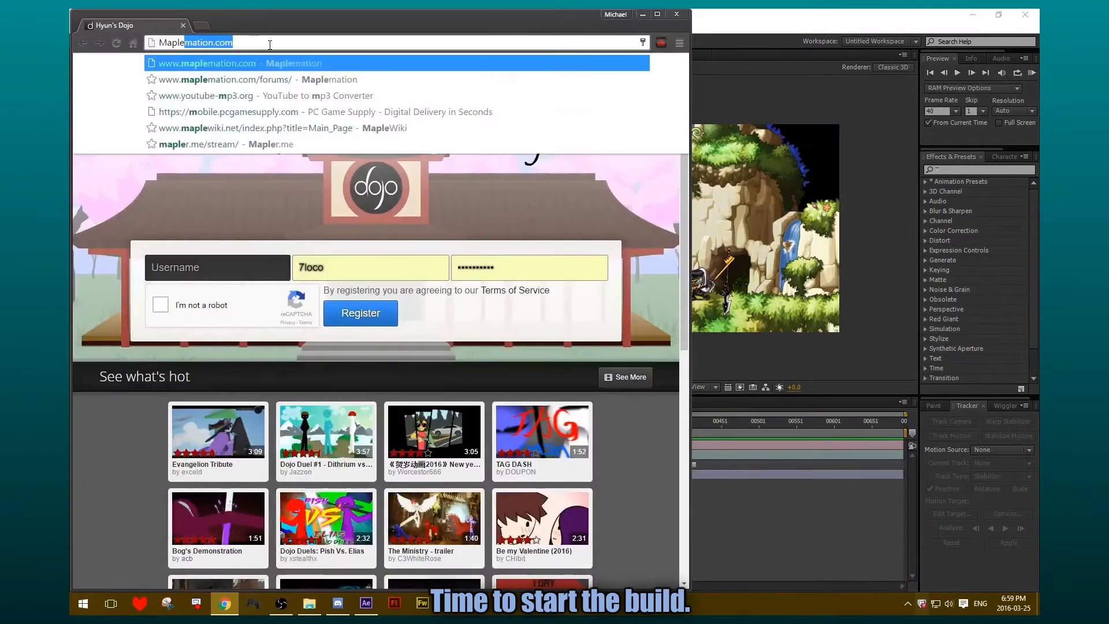
# Search Google for "Maplestory Eurel" in the browser and look through the image results
pyautogui.write('story eurel')
pyautogui.press('Return')
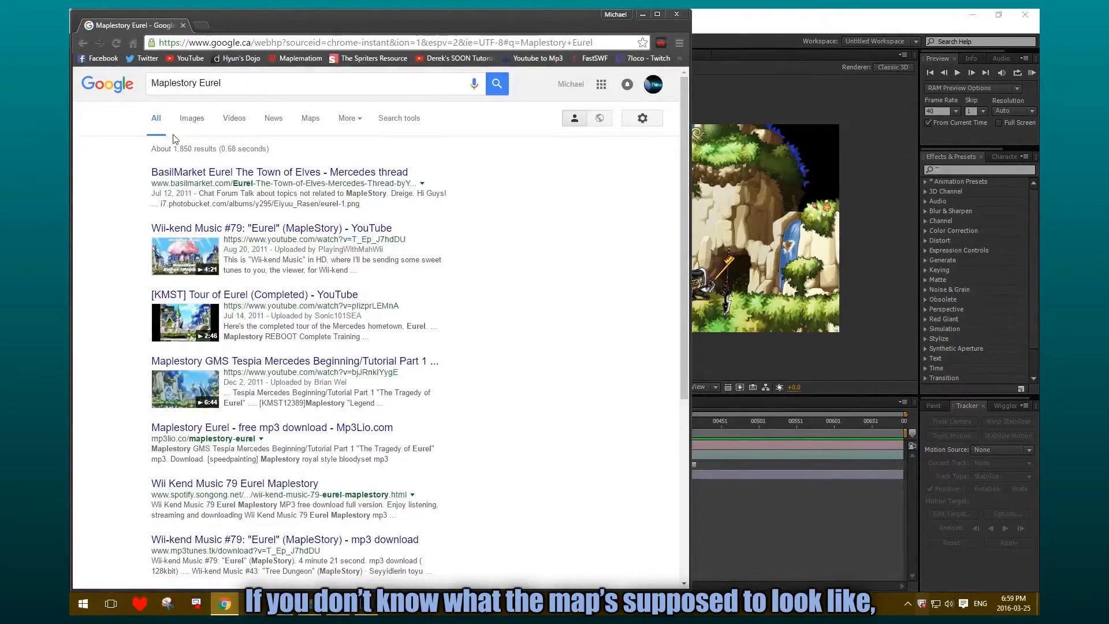
pyautogui.click(191, 118)
pyautogui.scroll(-8, 302, 185)
pyautogui.scroll(10, 302, 185)
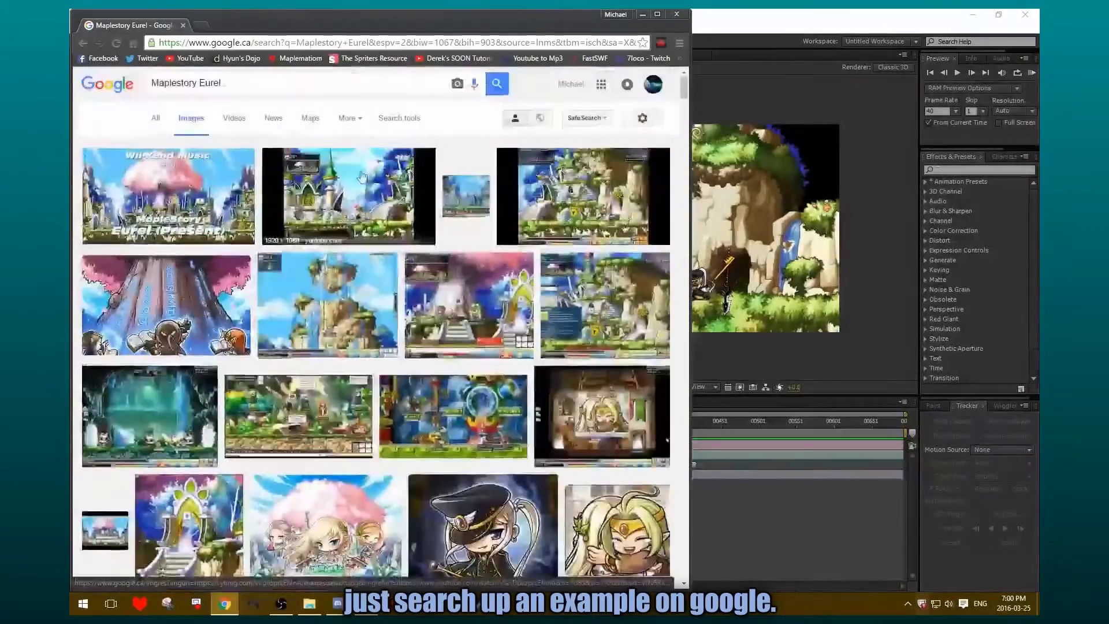
# Preview the Eurel image results, including the KMST Tour of Eurel screenshot, as references for the map
pyautogui.click(210, 171)
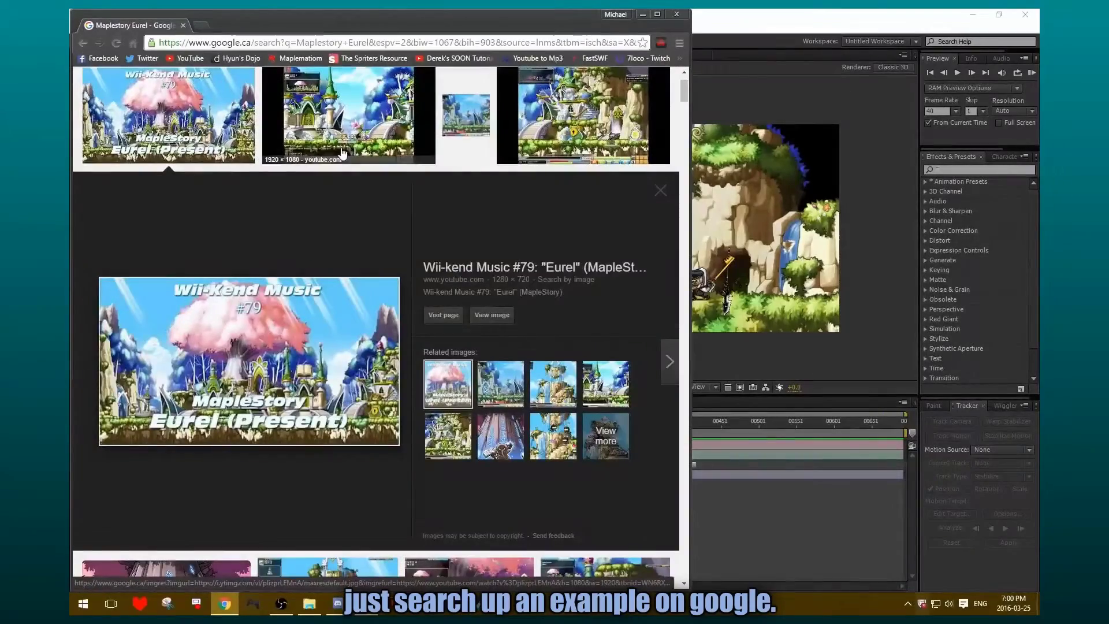
pyautogui.click(500, 383)
pyautogui.press('Right')
pyautogui.press('Right')
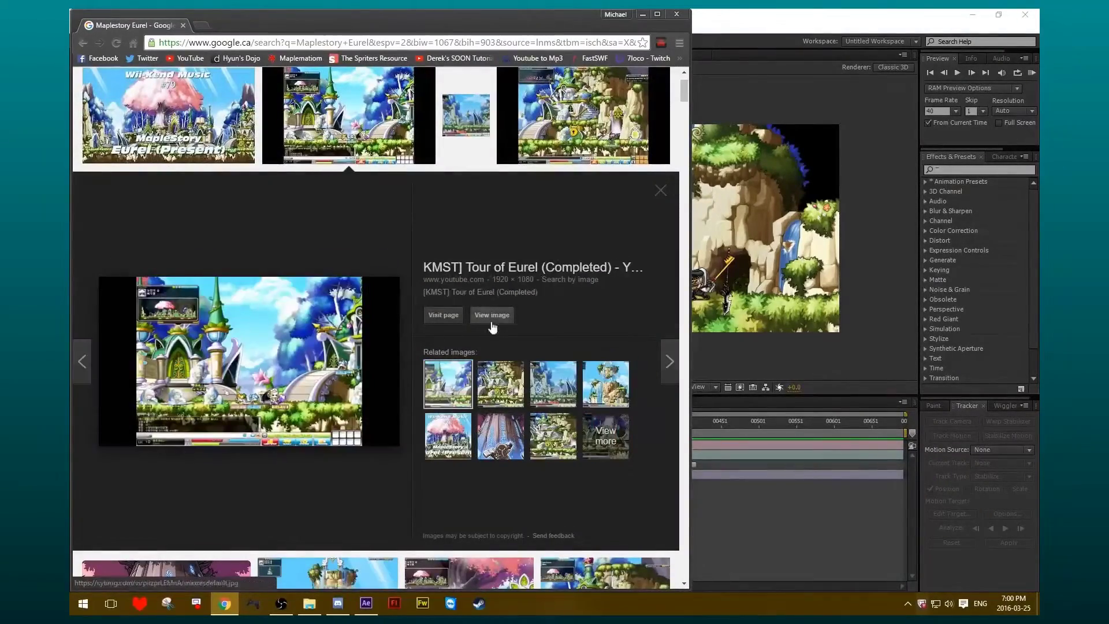
pyautogui.press('Escape')
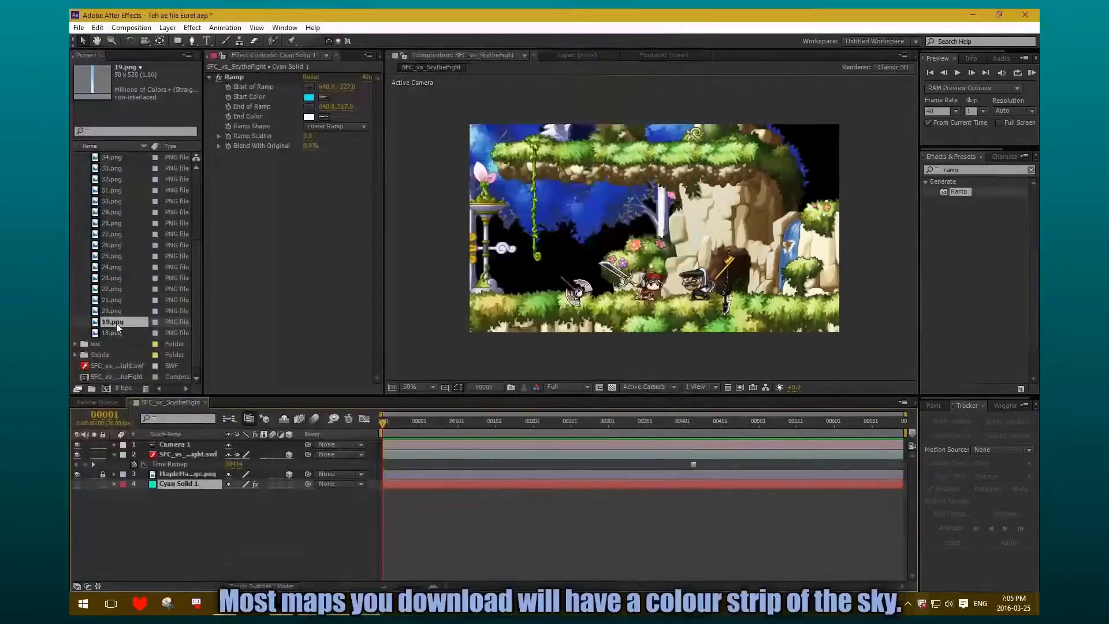
# Add the 19.png sky strip beneath the map layer, solo it, and stretch it to fill the frame
pyautogui.moveTo(116, 323); pyautogui.dragTo(188, 481)
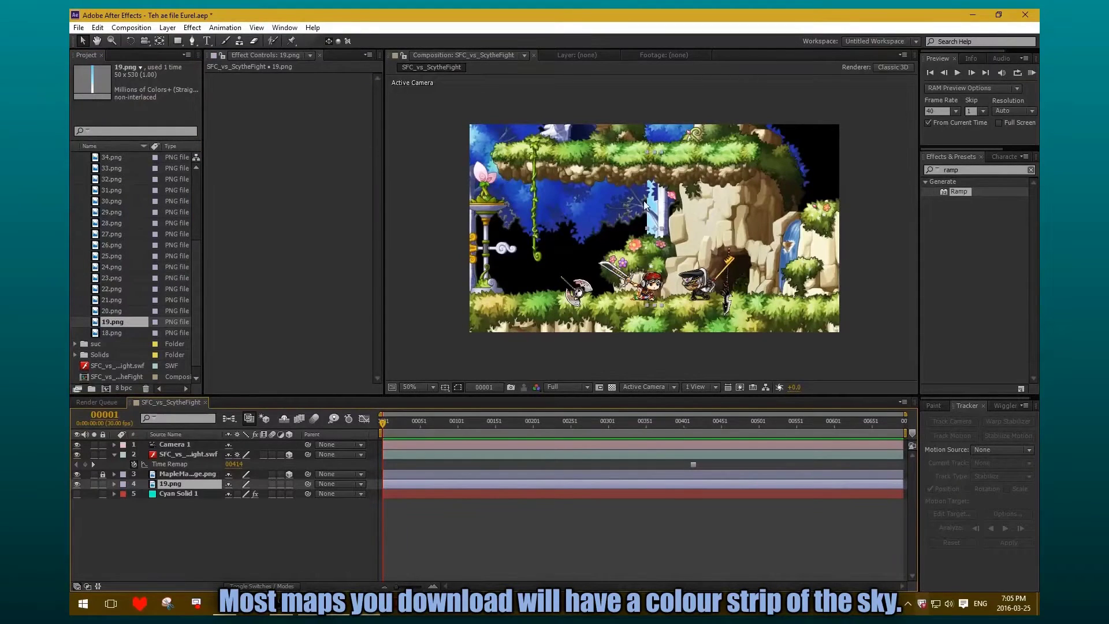
pyautogui.click(94, 484)
pyautogui.moveTo(647, 228); pyautogui.dragTo(463, 246)
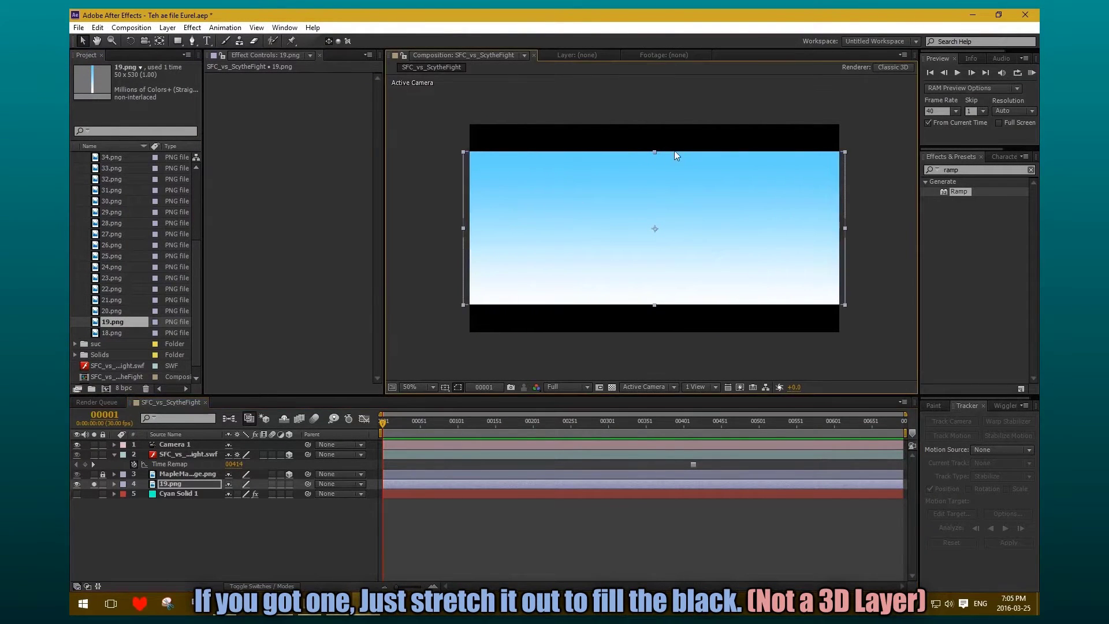
pyautogui.moveTo(654, 151); pyautogui.dragTo(663, 112)
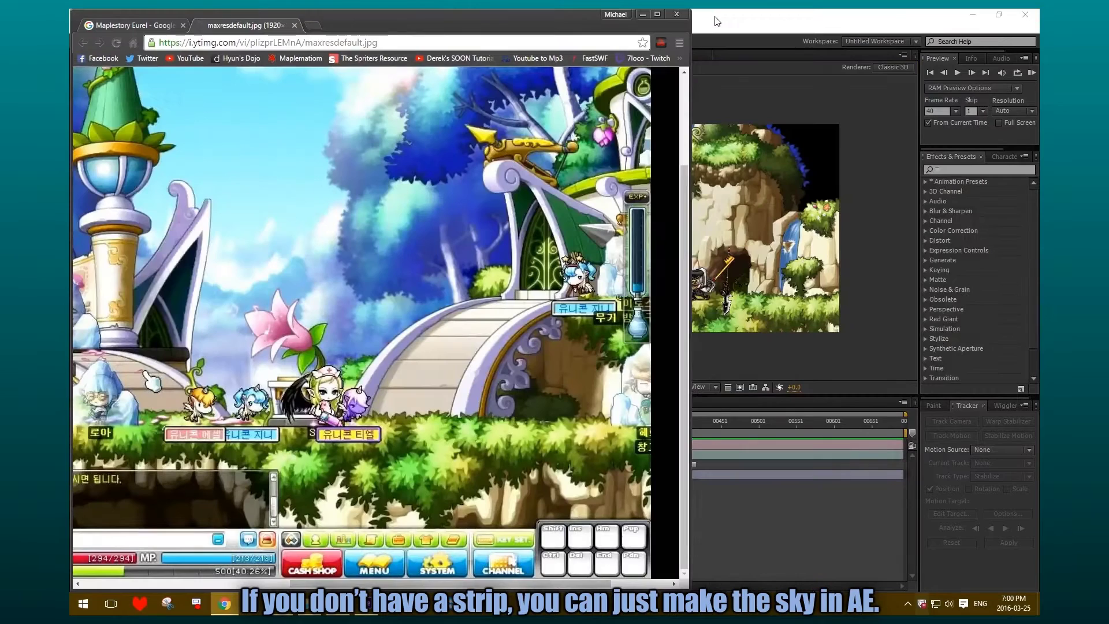
# Switch back to After Effects and create a cyan solid layer of 1280 x 720 px
pyautogui.click(716, 22)
pyautogui.rightClick(277, 537)
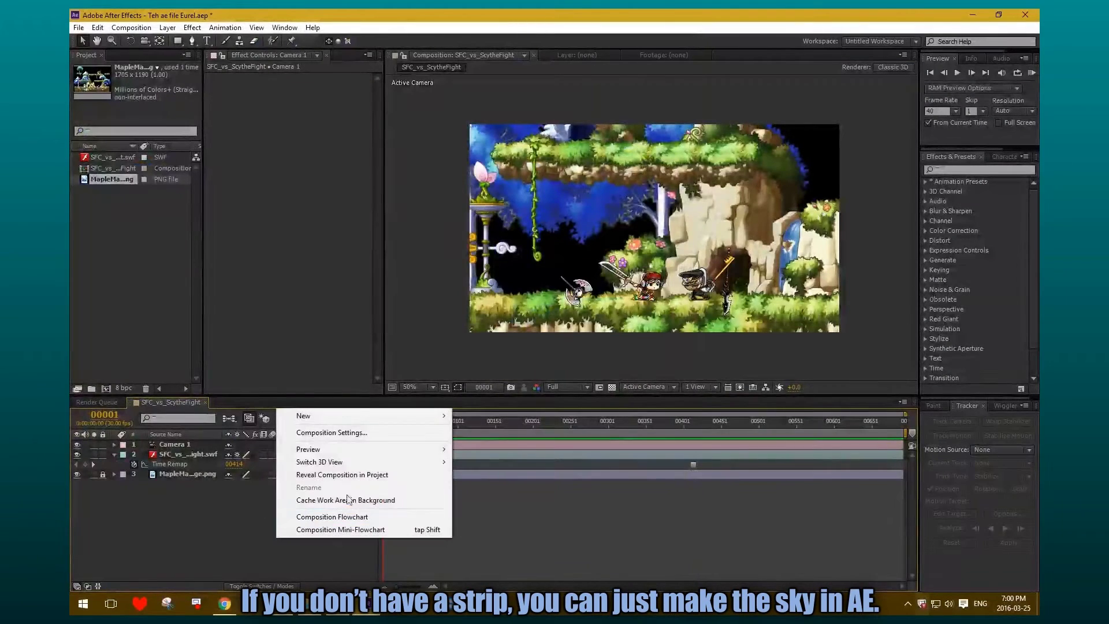
pyautogui.moveTo(434, 416)
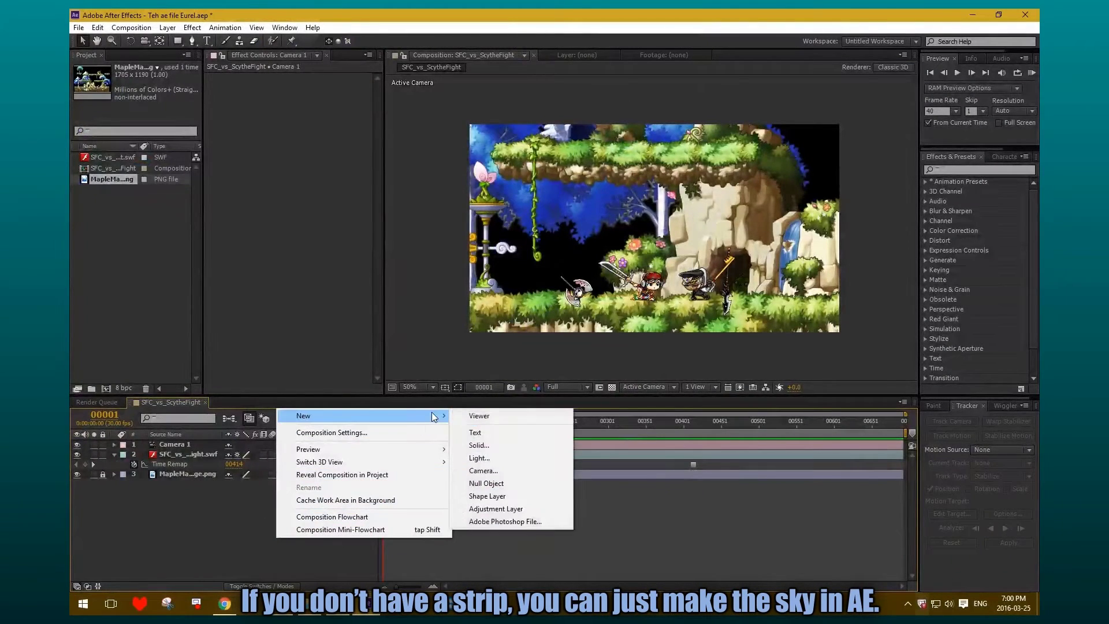
pyautogui.click(525, 446)
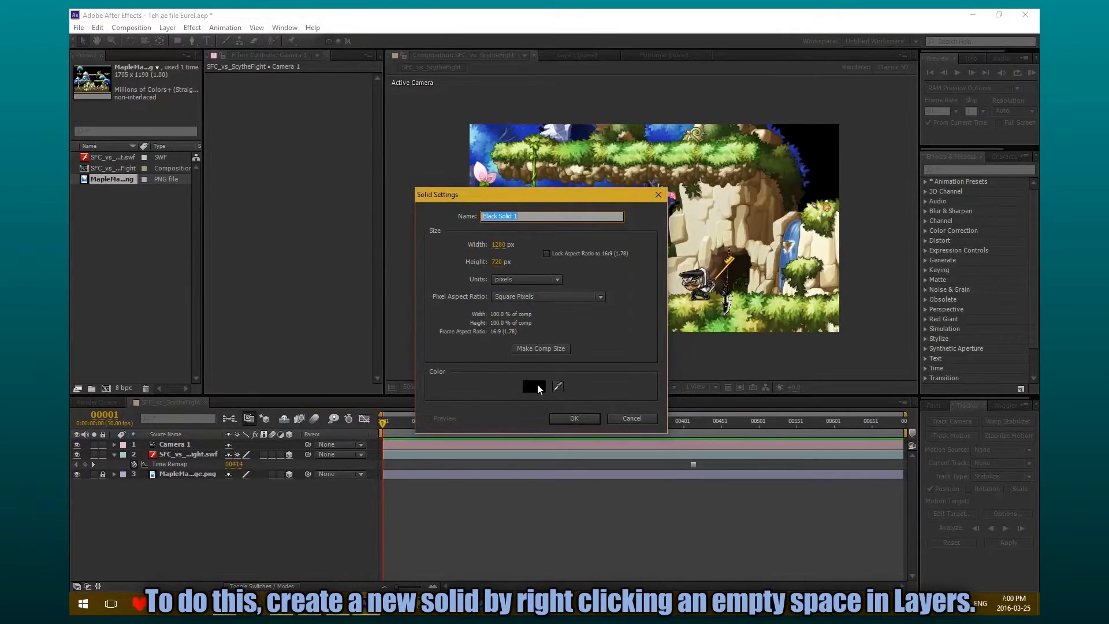
pyautogui.click(576, 416)
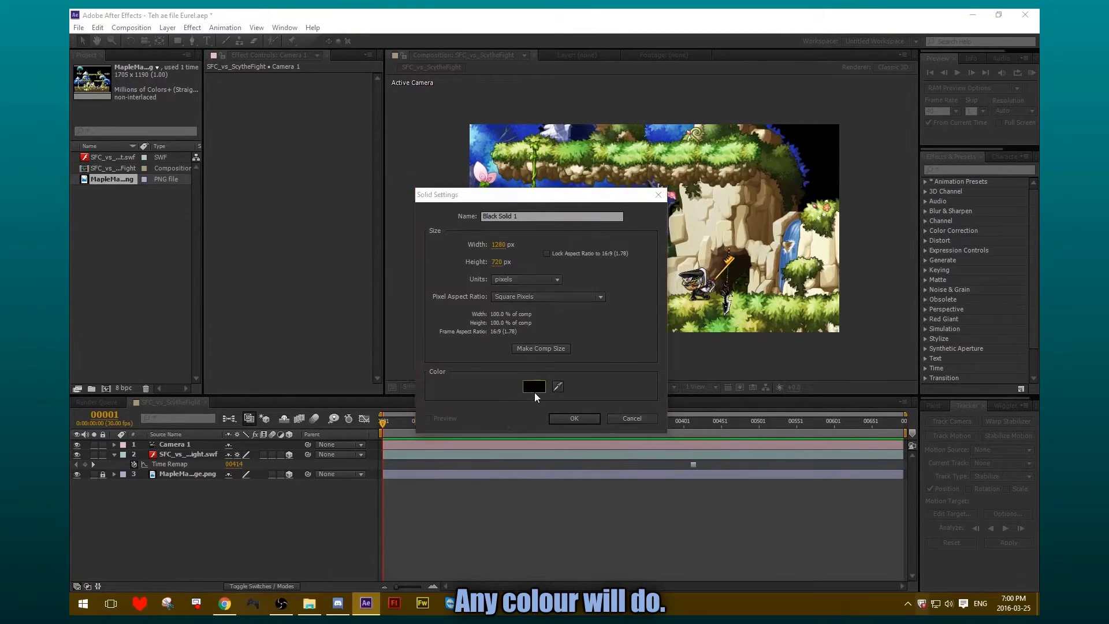
pyautogui.click(535, 388)
pyautogui.click(503, 467)
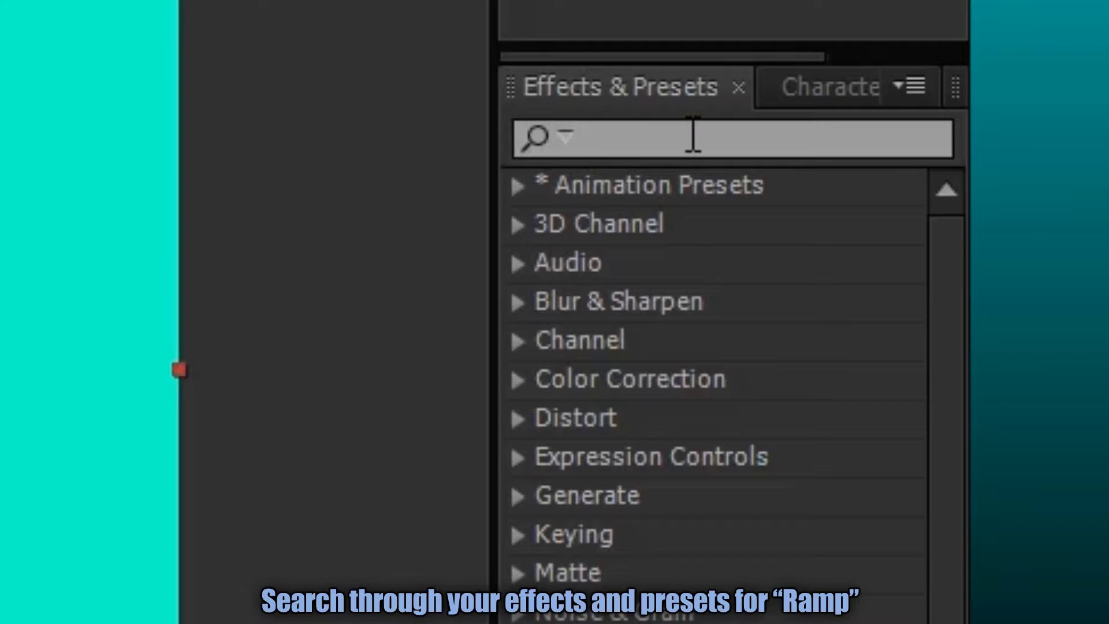
# Find the Ramp effect and apply it to the cyan solid
pyautogui.click(969, 168)
pyautogui.write('ramp')
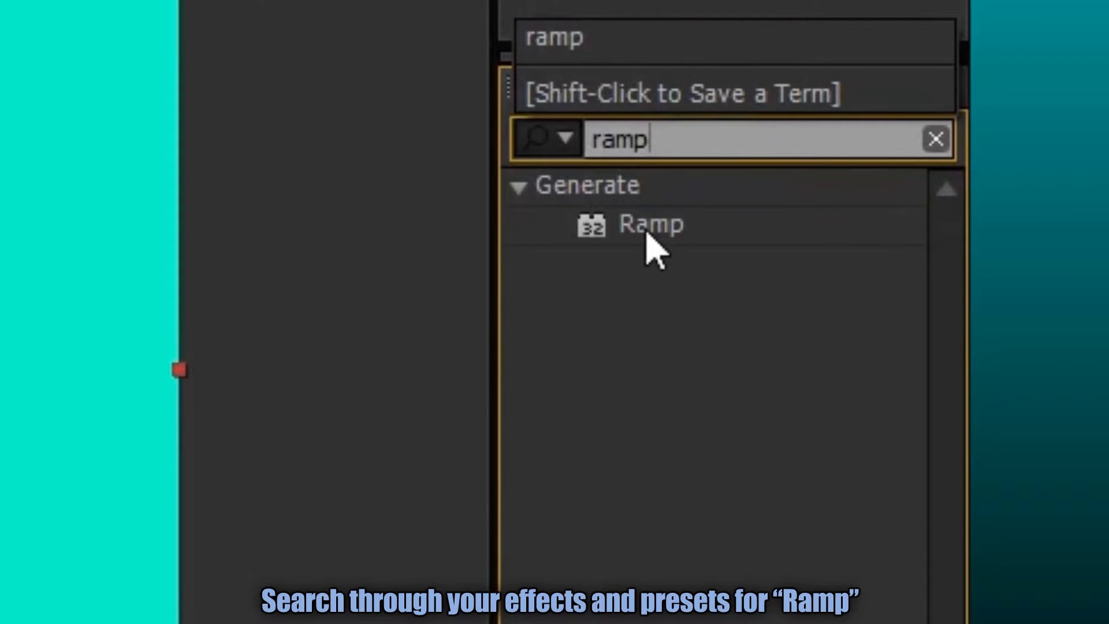
pyautogui.moveTo(718, 230); pyautogui.dragTo(415, 334)
pyautogui.moveTo(796, 254); pyautogui.dragTo(500, 242)
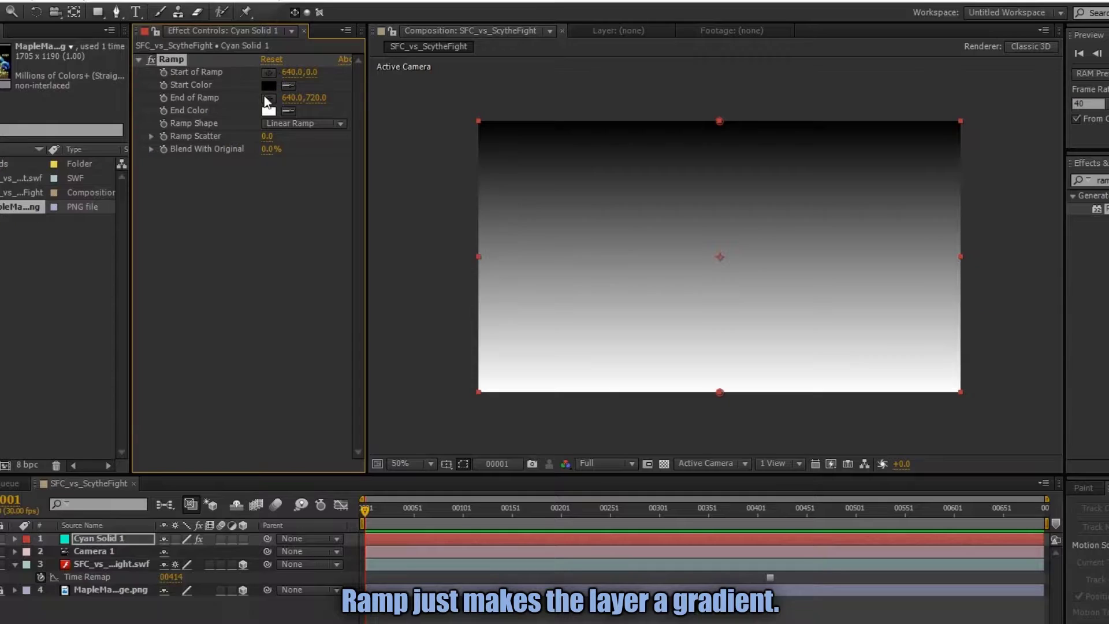
# Set the Ramp effect's start color to a teal blue that matches the sky
pyautogui.click(267, 86)
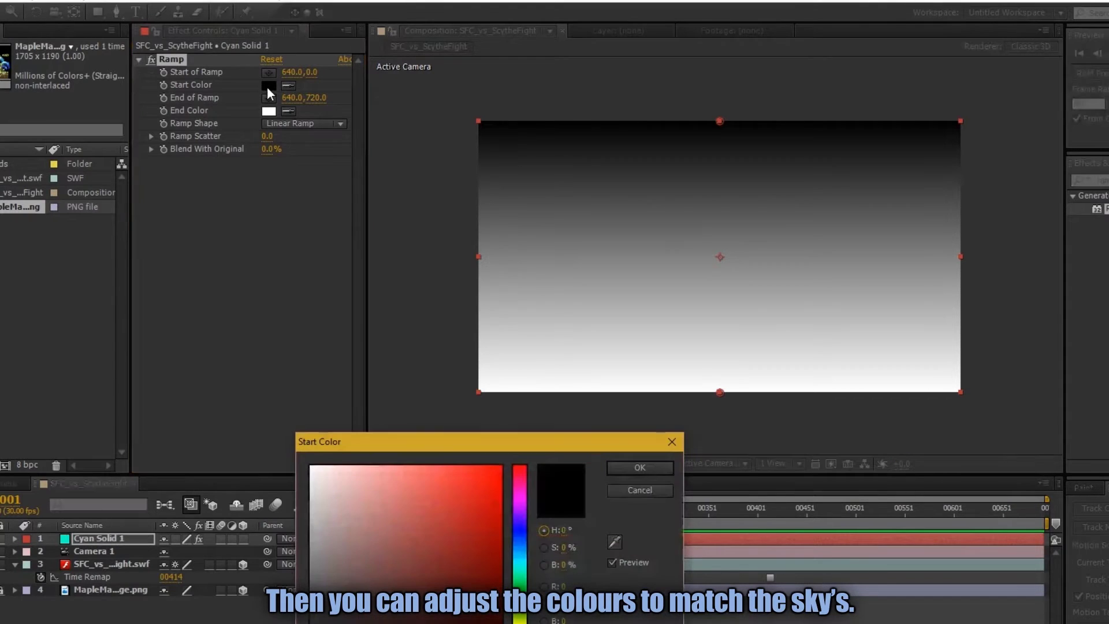
pyautogui.click(522, 576)
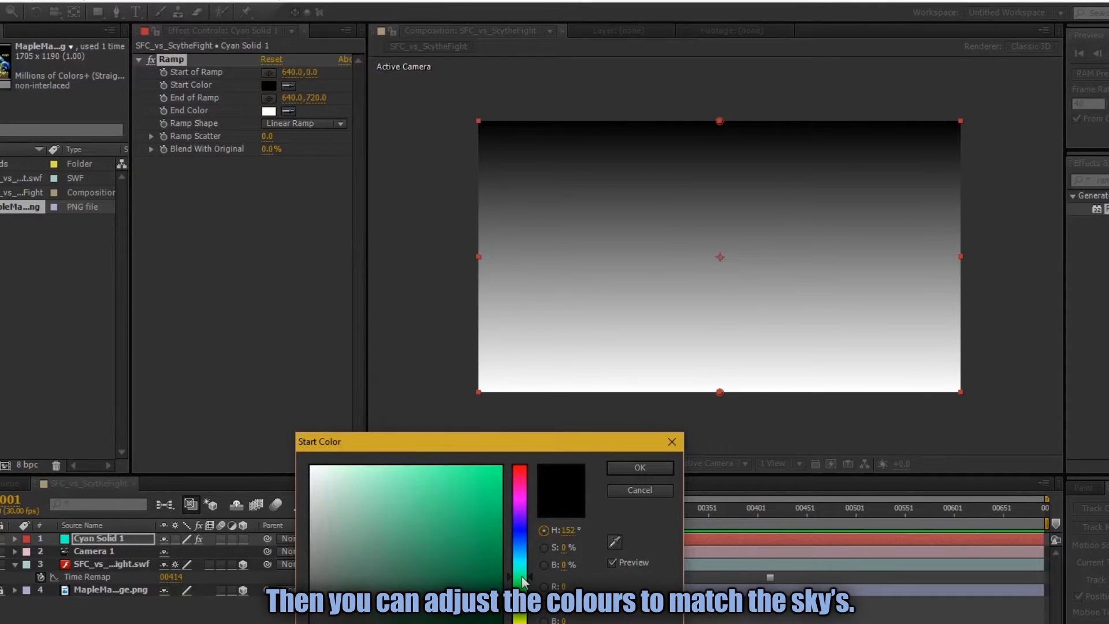
pyautogui.moveTo(492, 578); pyautogui.dragTo(510, 561)
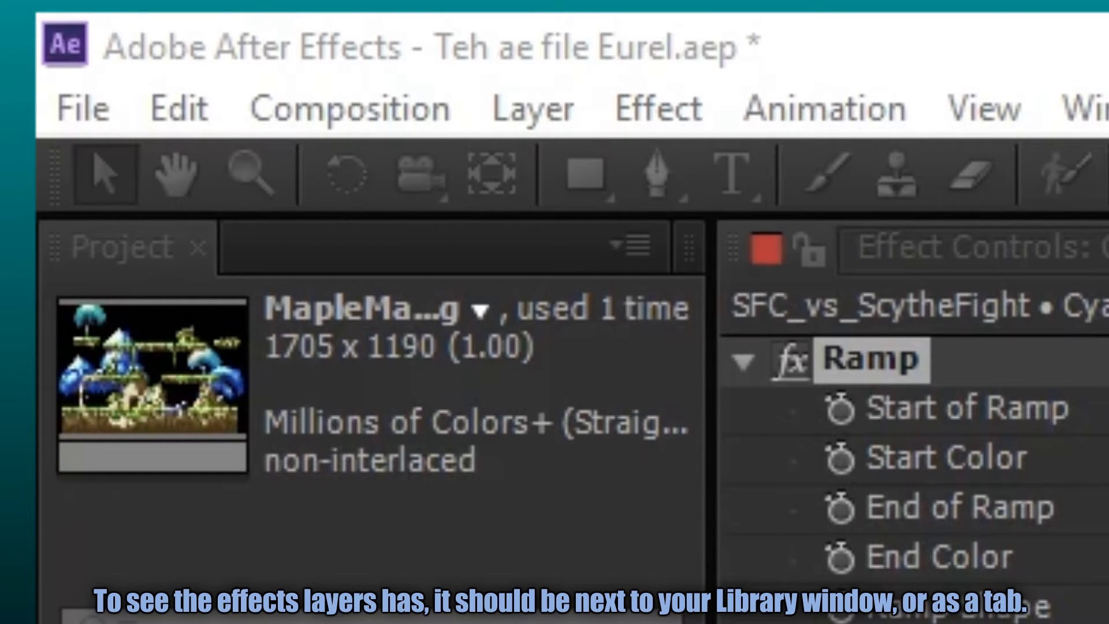
pyautogui.moveTo(500, 419)
pyautogui.mouseDown()
pyautogui.moveTo(502, 399)
pyautogui.moveTo(502, 440)
pyautogui.mouseUp()
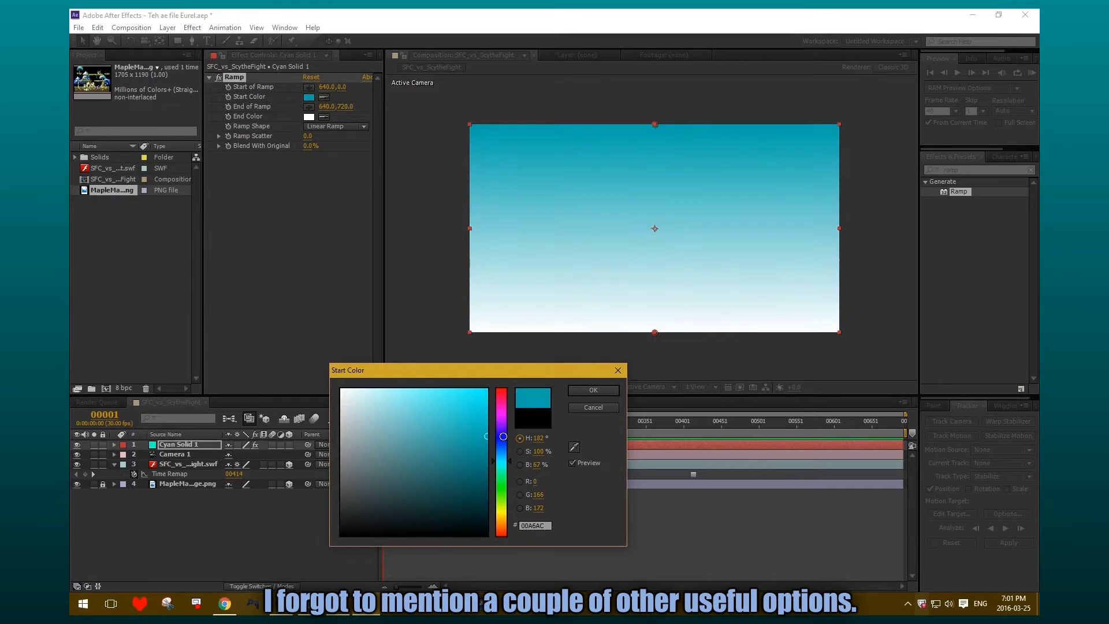
pyautogui.click(589, 393)
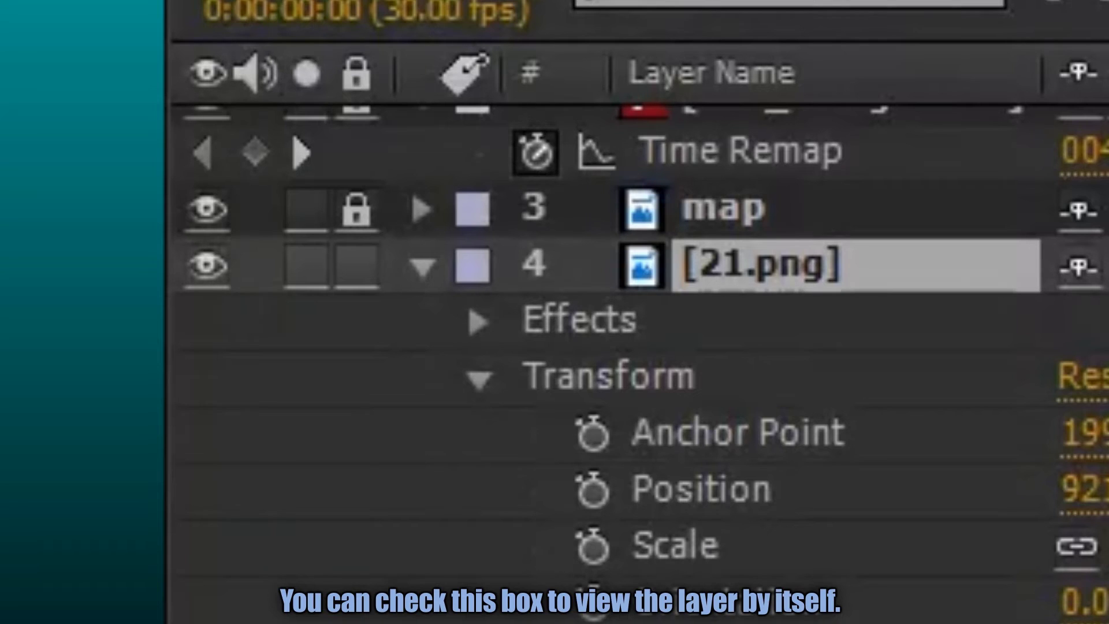
# Solo the 21.png layer and set the composition preview resolution to Half
pyautogui.click(319, 272)
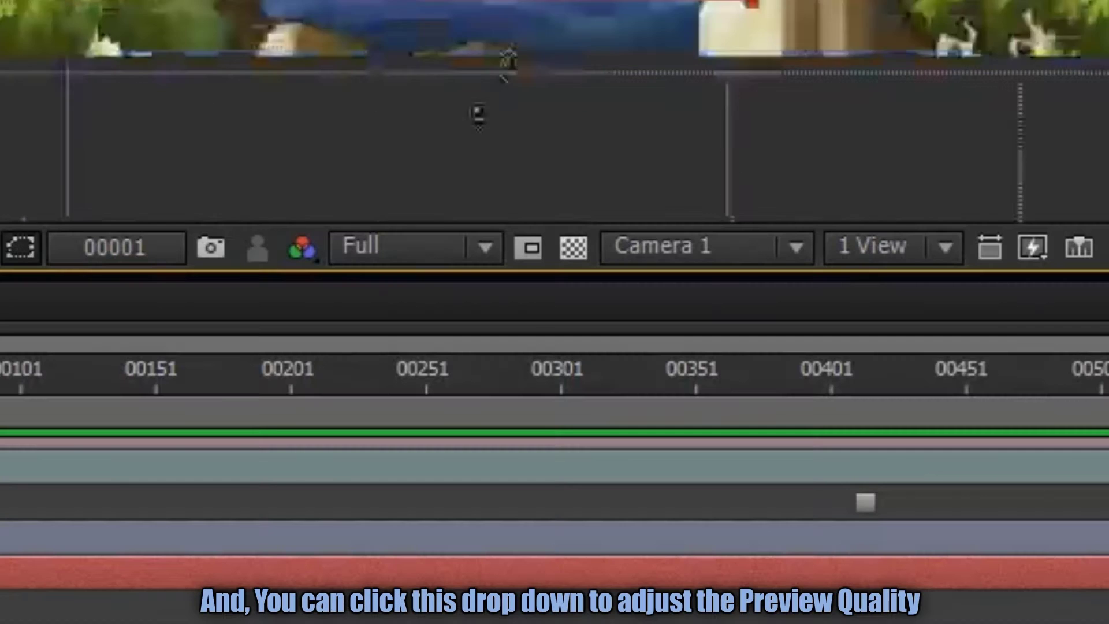
pyautogui.click(455, 260)
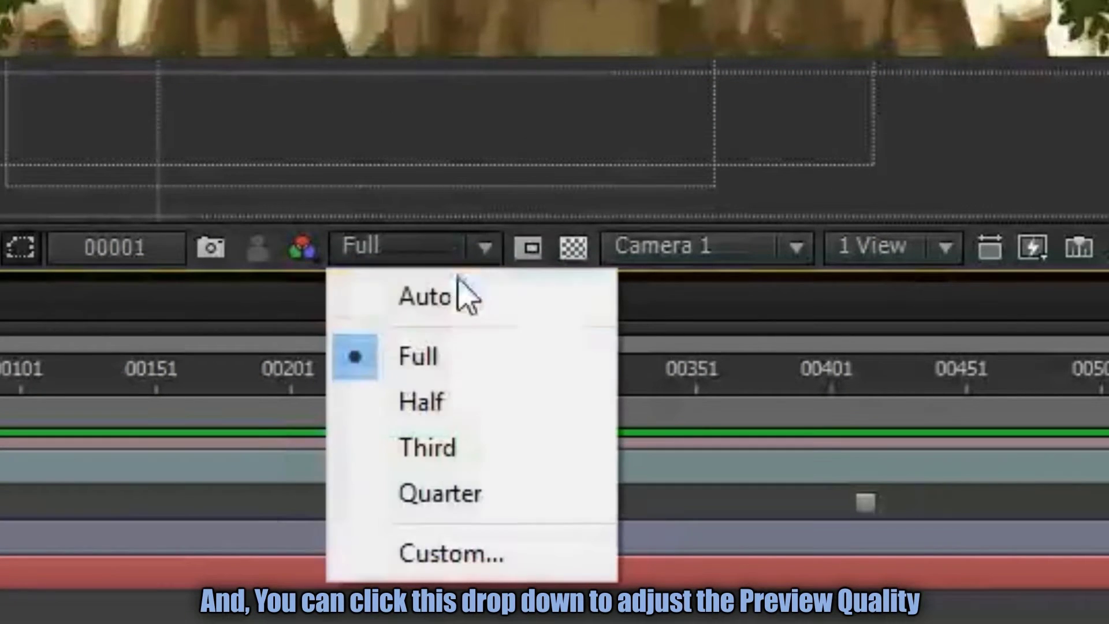
pyautogui.click(494, 404)
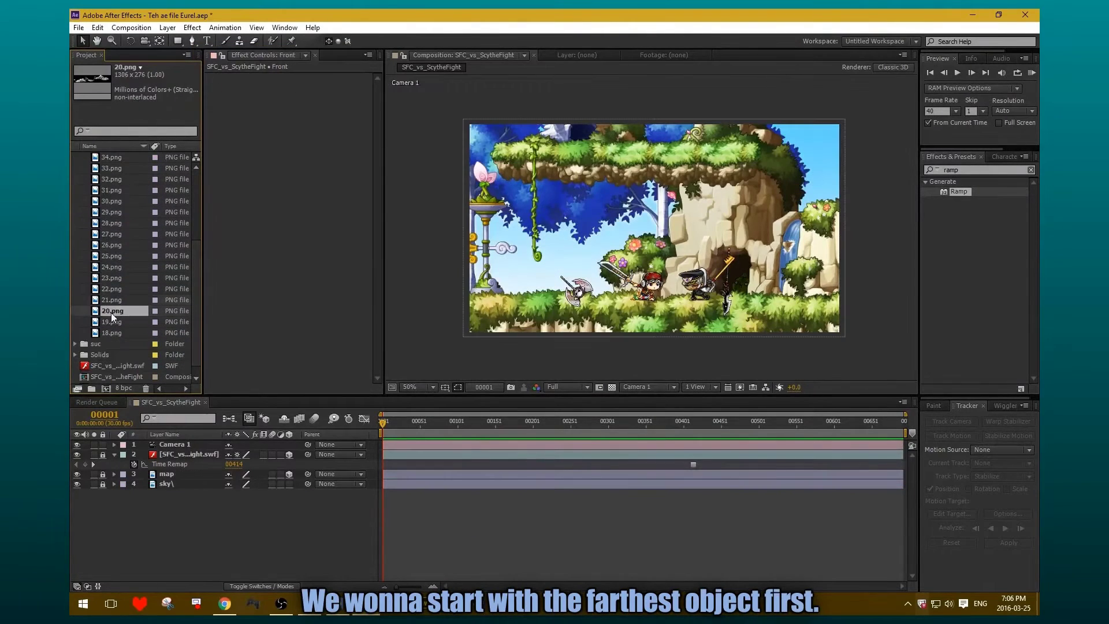
# Add 21.png to the composition between the map and sky layers and make it a 3D layer
pyautogui.press('Up')
pyautogui.press('Up')
pyautogui.press('Down')
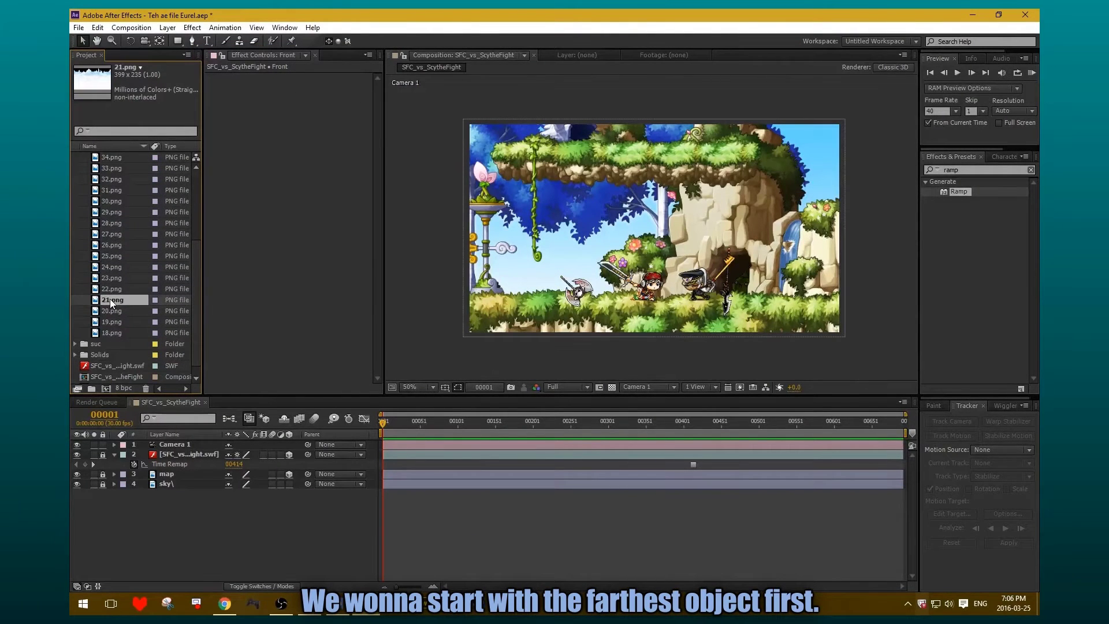
pyautogui.moveTo(109, 299); pyautogui.dragTo(176, 479)
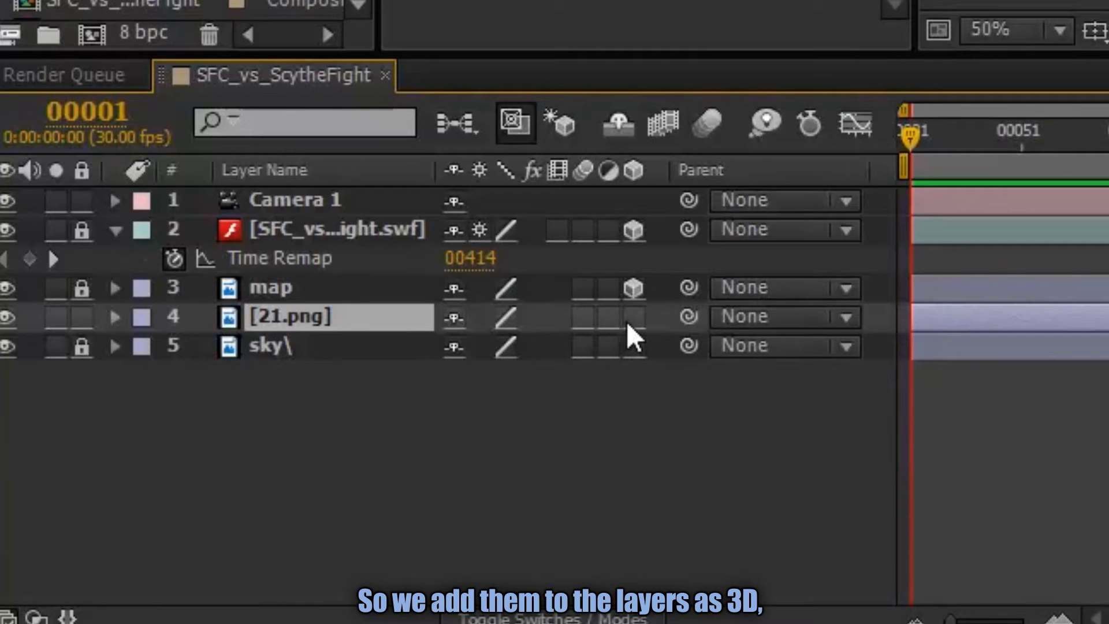
pyautogui.click(633, 317)
# Reveal the Transform properties of 21.png and turn the fight and map layers' visibility back on
pyautogui.click(115, 317)
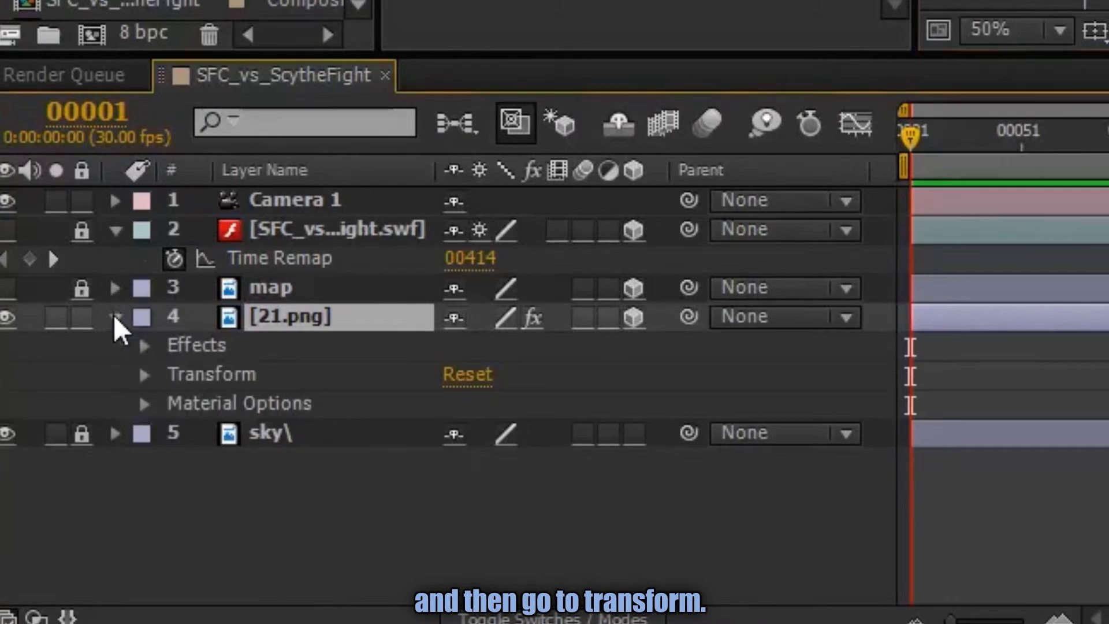
pyautogui.click(144, 375)
pyautogui.scroll(-1, 151, 375)
pyautogui.click(7, 210)
pyautogui.scroll(1, 13, 471)
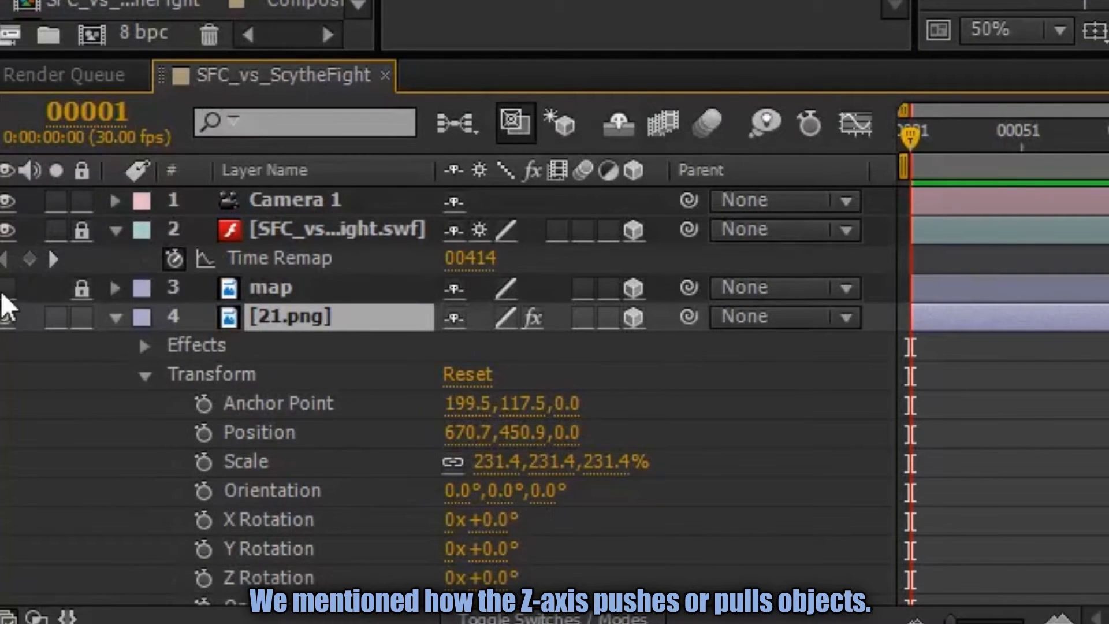
# Push the 21.png mountains back in depth by raising their Z position to 10310
pyautogui.press('c')
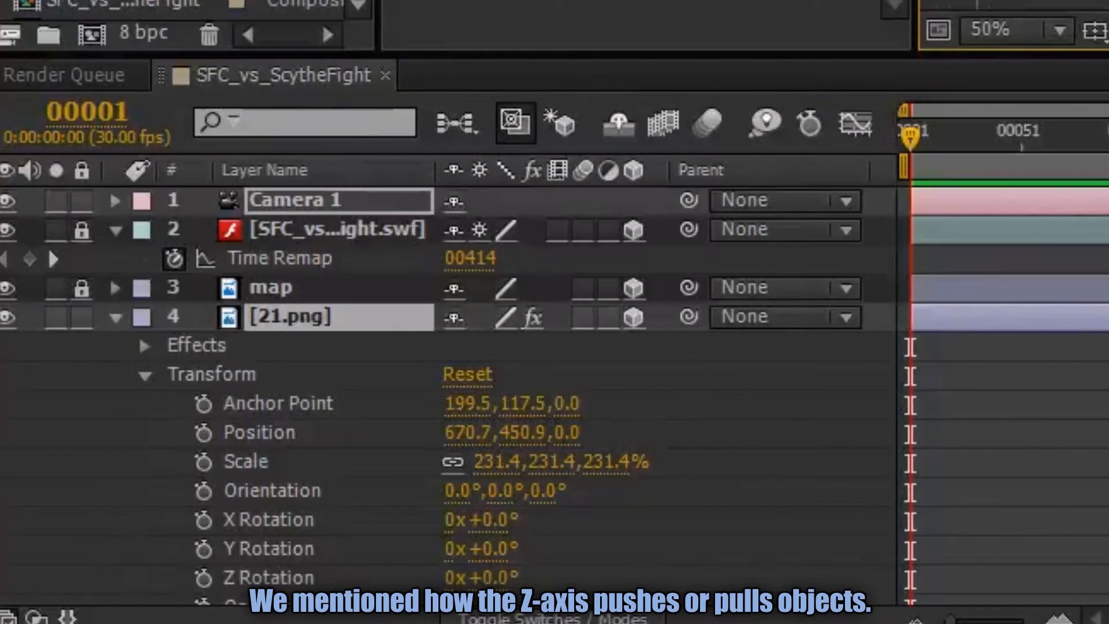
pyautogui.press('v')
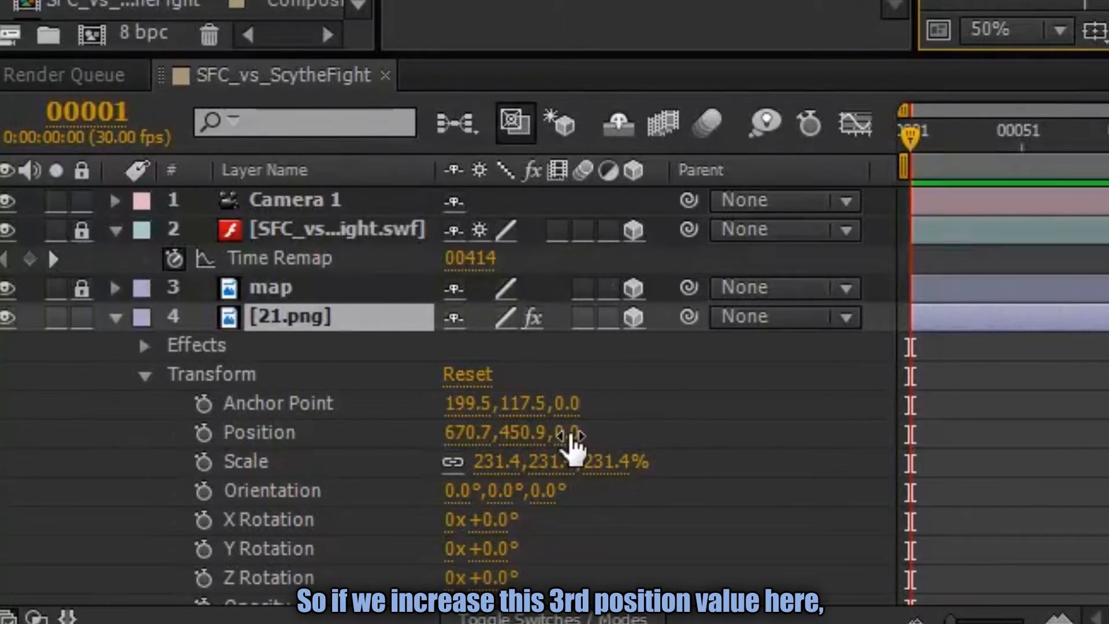
pyautogui.moveTo(570, 436); pyautogui.dragTo(535, 444)
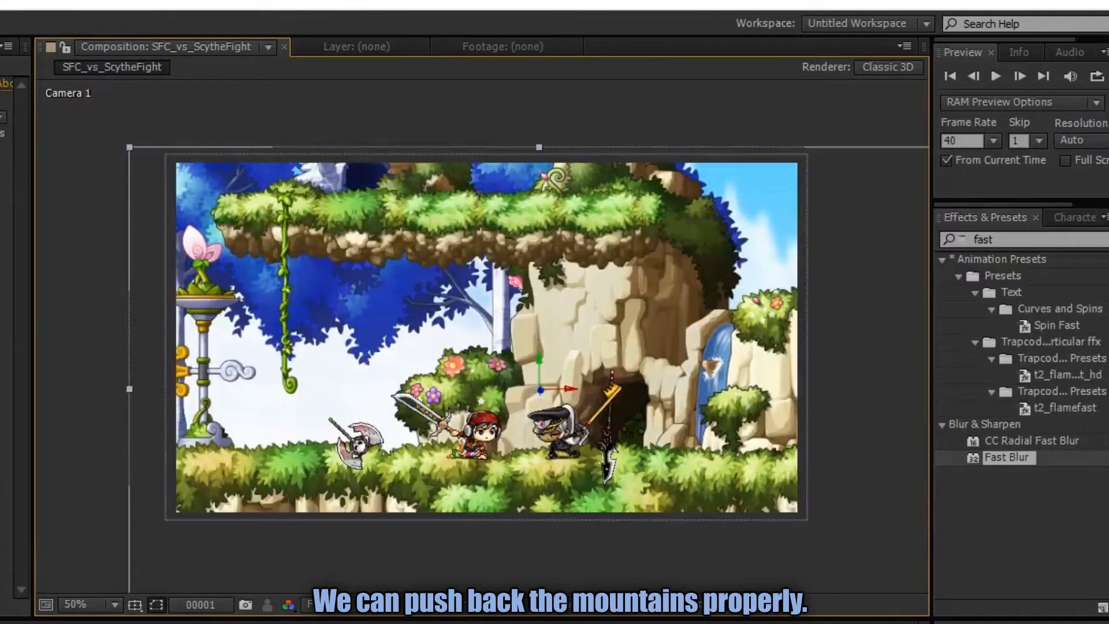
pyautogui.moveTo(572, 433); pyautogui.dragTo(994, 433)
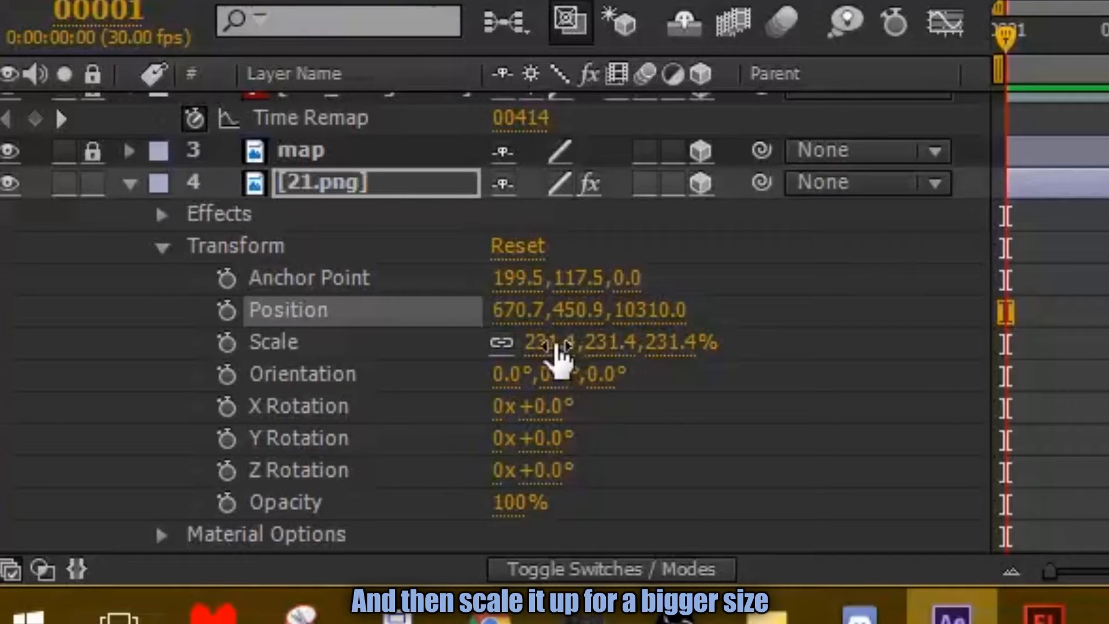
# Scale the 21.png mountains up uniformly to 1357.4%
pyautogui.moveTo(554, 347); pyautogui.dragTo(609, 344)
pyautogui.moveTo(610, 343); pyautogui.dragTo(681, 344)
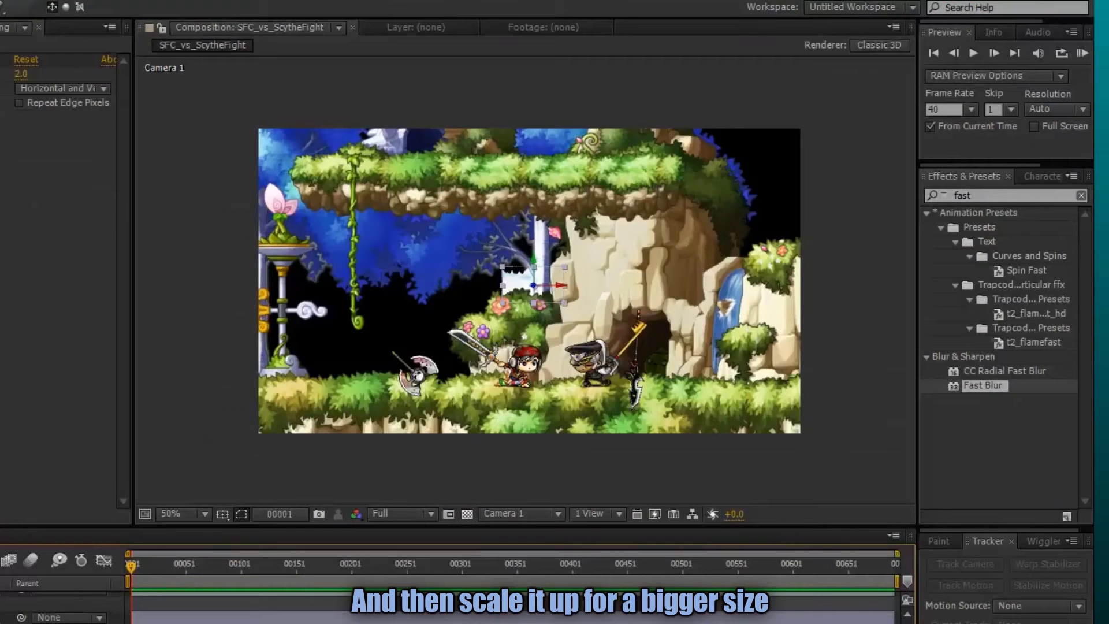
pyautogui.moveTo(116, 623); pyautogui.dragTo(866, 623)
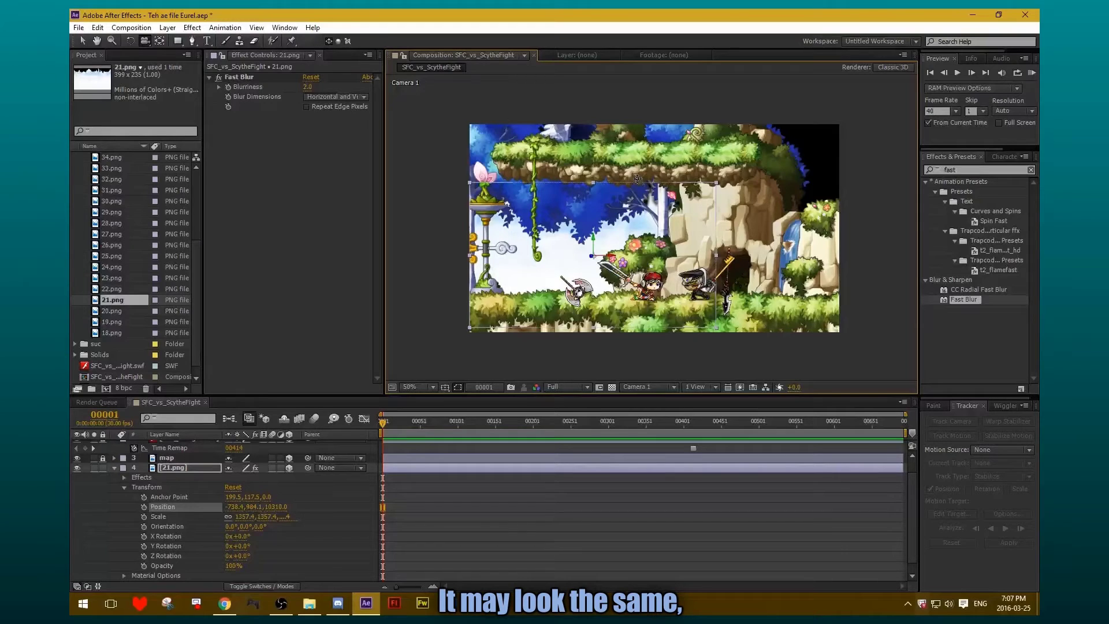
pyautogui.moveTo(636, 179); pyautogui.dragTo(493, 260)
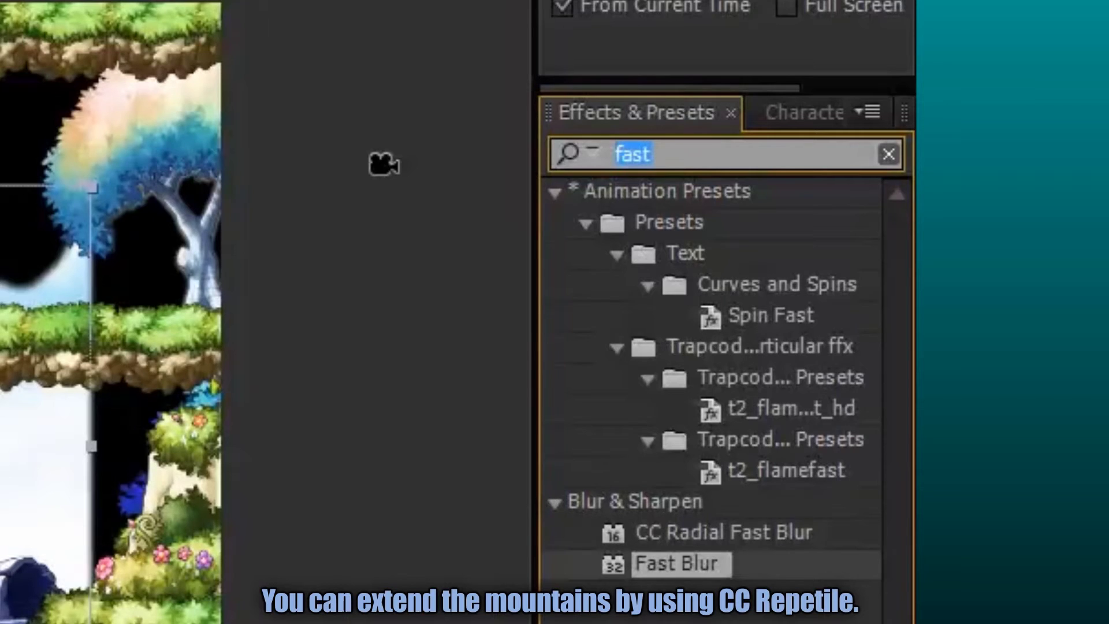
# Apply CC RepeTile to 21.png with Expand Right 60 and Expand Left 80, and move it above Fast Blur
pyautogui.write('repetile')
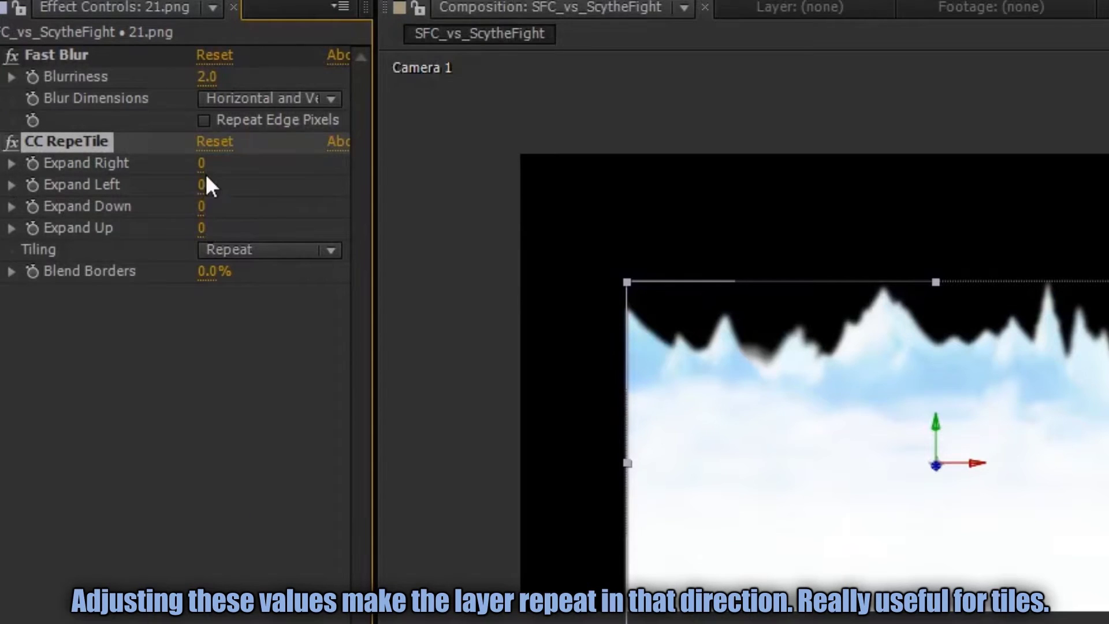
pyautogui.moveTo(204, 183); pyautogui.dragTo(299, 187)
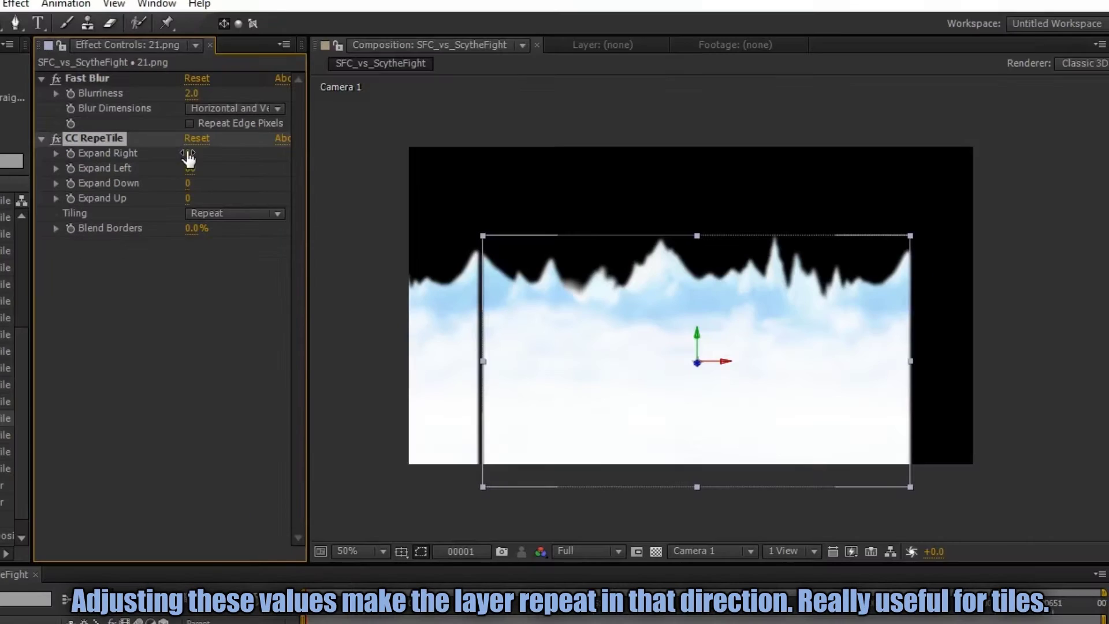
pyautogui.moveTo(201, 164); pyautogui.dragTo(280, 177)
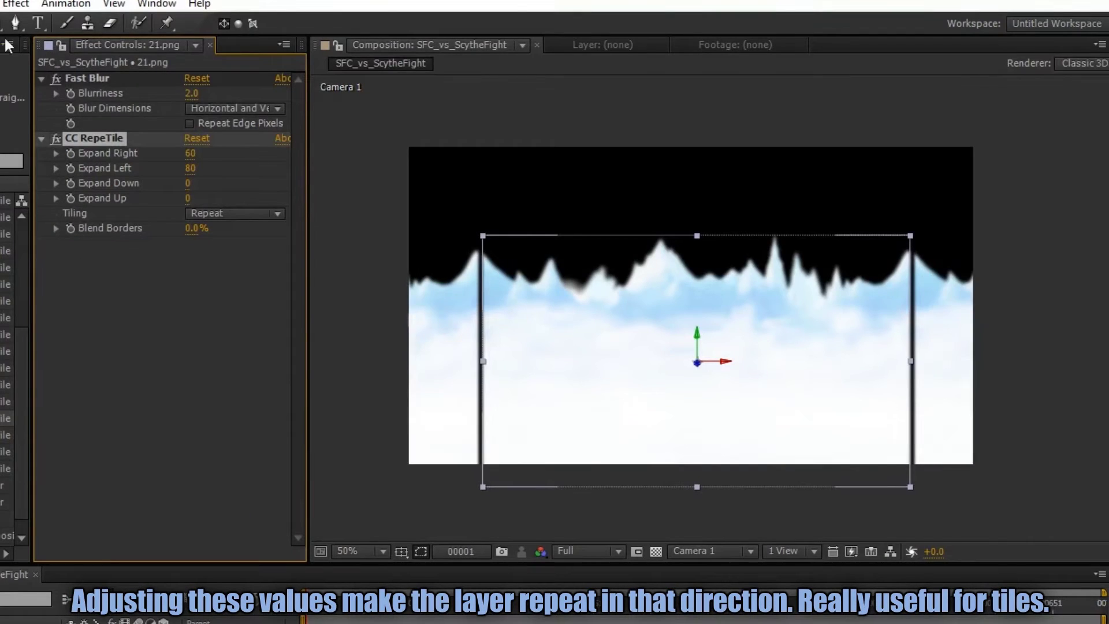
pyautogui.click(526, 203)
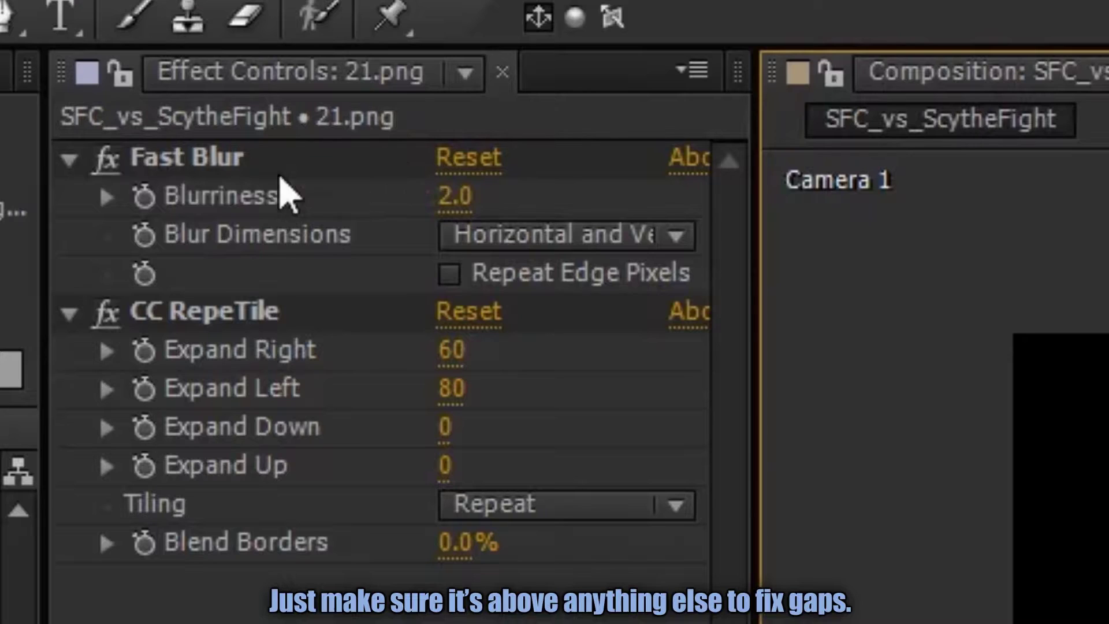
pyautogui.moveTo(95, 139); pyautogui.dragTo(108, 76)
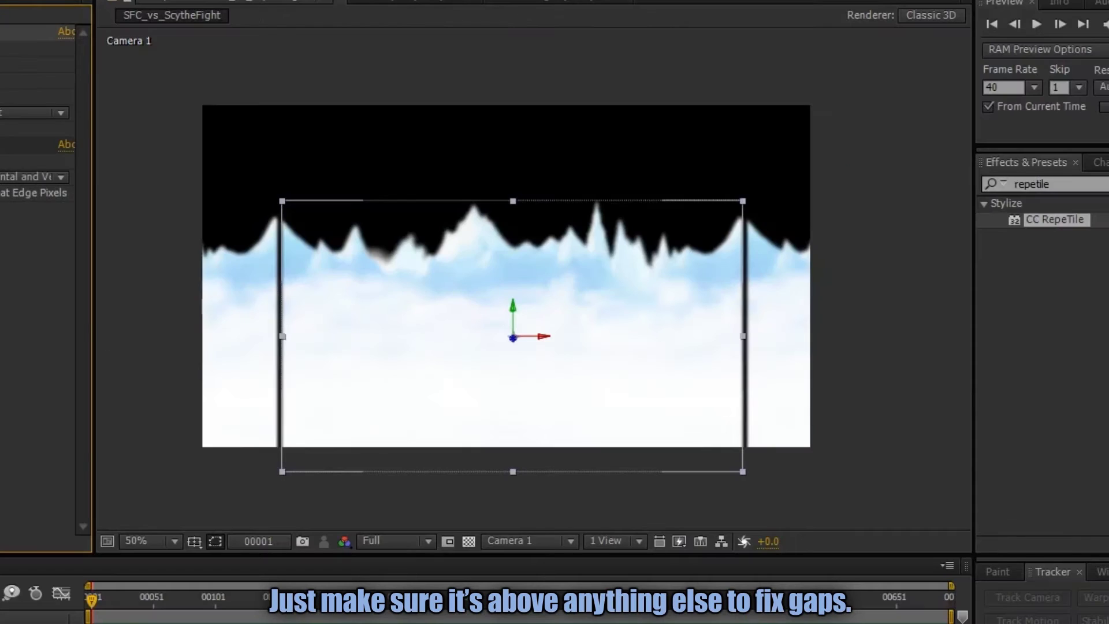
pyautogui.click(436, 182)
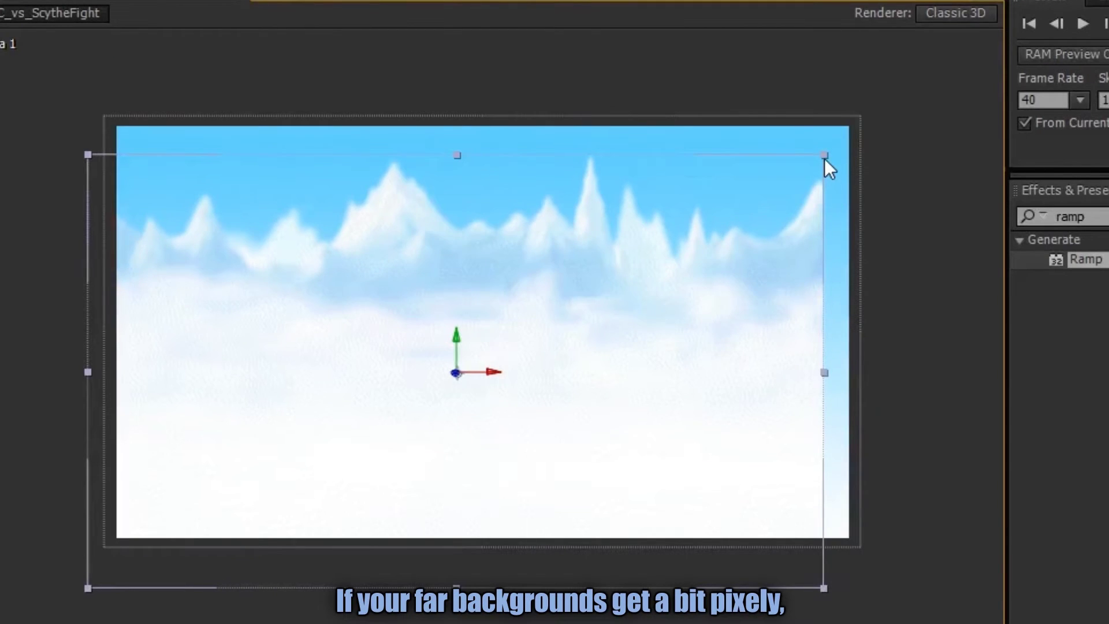
# Enlarge the mountain layer past the frame's edge and apply the Fast Blur effect to it
pyautogui.moveTo(824, 158); pyautogui.dragTo(969, 89)
pyautogui.moveTo(1099, 218); pyautogui.dragTo(970, 223)
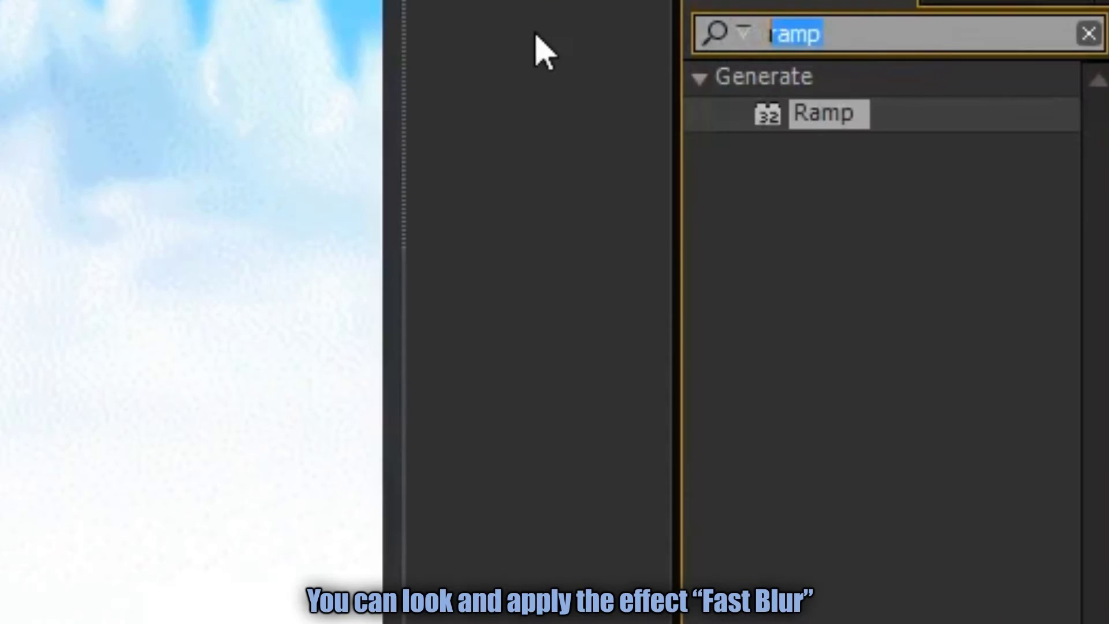
pyautogui.write('fast')
pyautogui.doubleClick(815, 514)
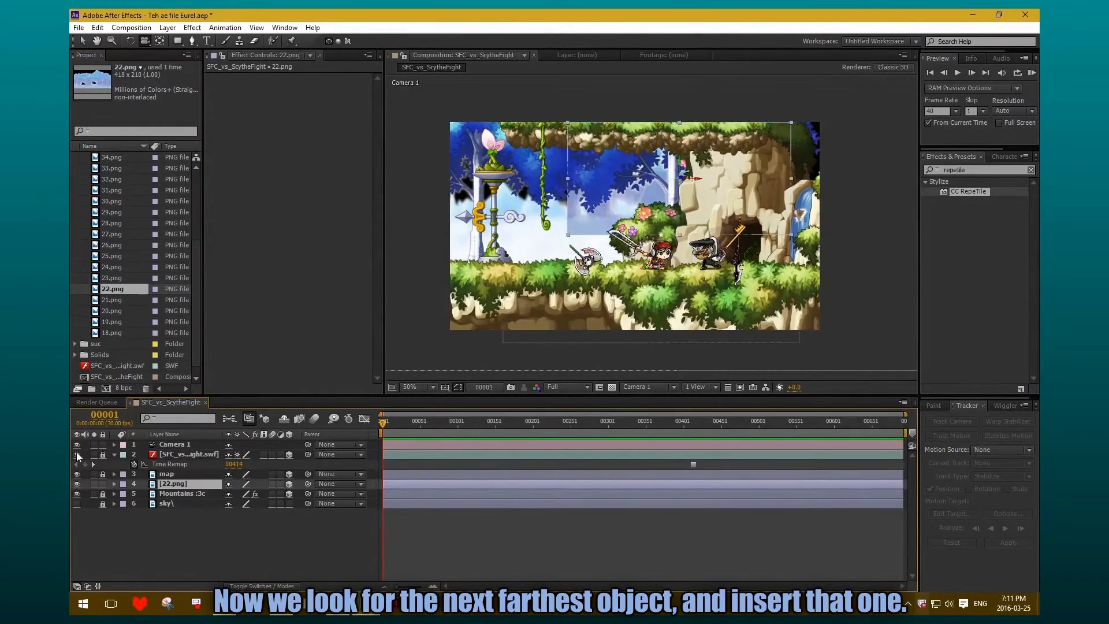
# Hide the map layer and reposition the 22.png layer in front of the mountains
pyautogui.click(77, 474)
pyautogui.press('v')
pyautogui.moveTo(580, 143); pyautogui.dragTo(462, 171)
pyautogui.moveTo(757, 247); pyautogui.dragTo(800, 229)
# Apply CC RepeTile to 22.png with Expand Right 1198 and Expand Left 1161
pyautogui.doubleClick(969, 191)
pyautogui.moveTo(305, 87); pyautogui.dragTo(910, 87)
pyautogui.moveTo(305, 97); pyautogui.dragTo(891, 96)
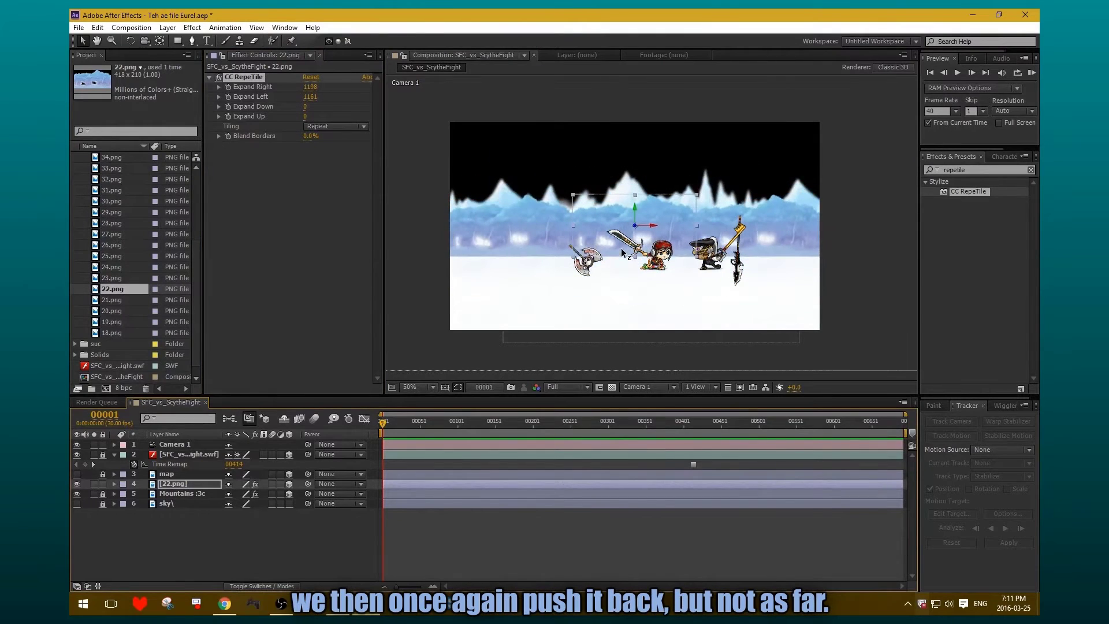
# Push the tiled 22.png layer back along its Z axis, but not as far as the mountains
pyautogui.click(633, 234)
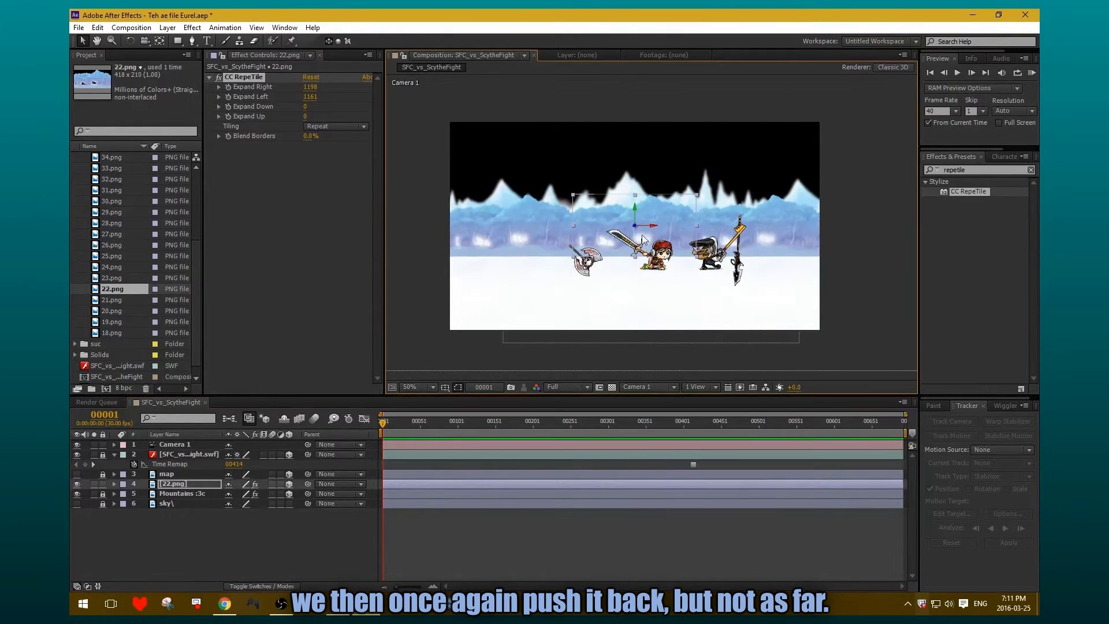
pyautogui.moveTo(633, 234); pyautogui.dragTo(534, 303)
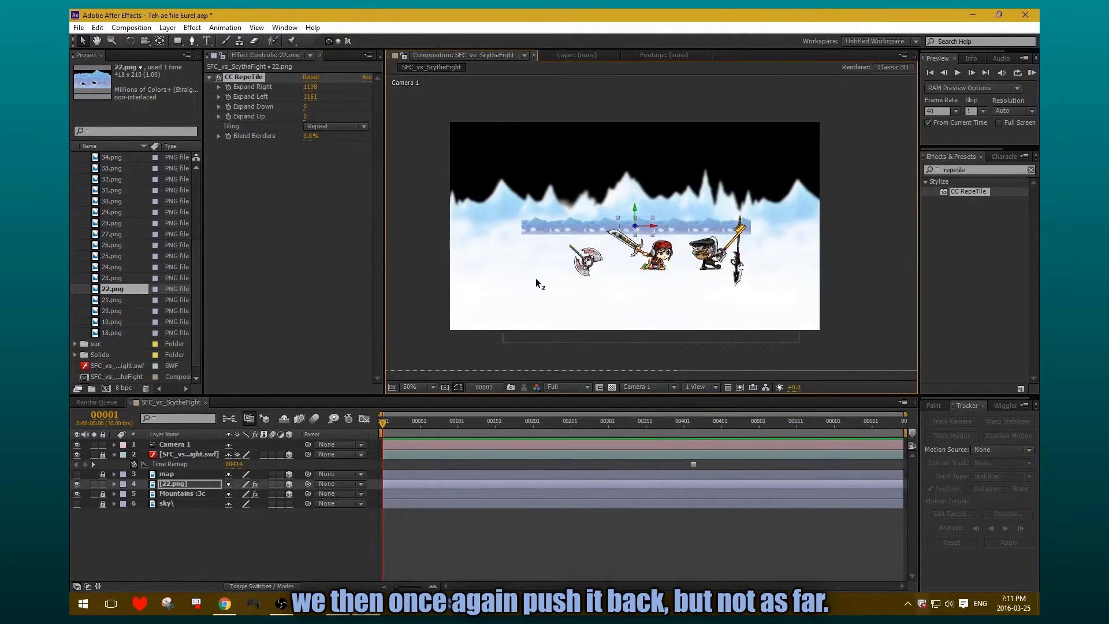
pyautogui.moveTo(537, 279); pyautogui.dragTo(568, 189)
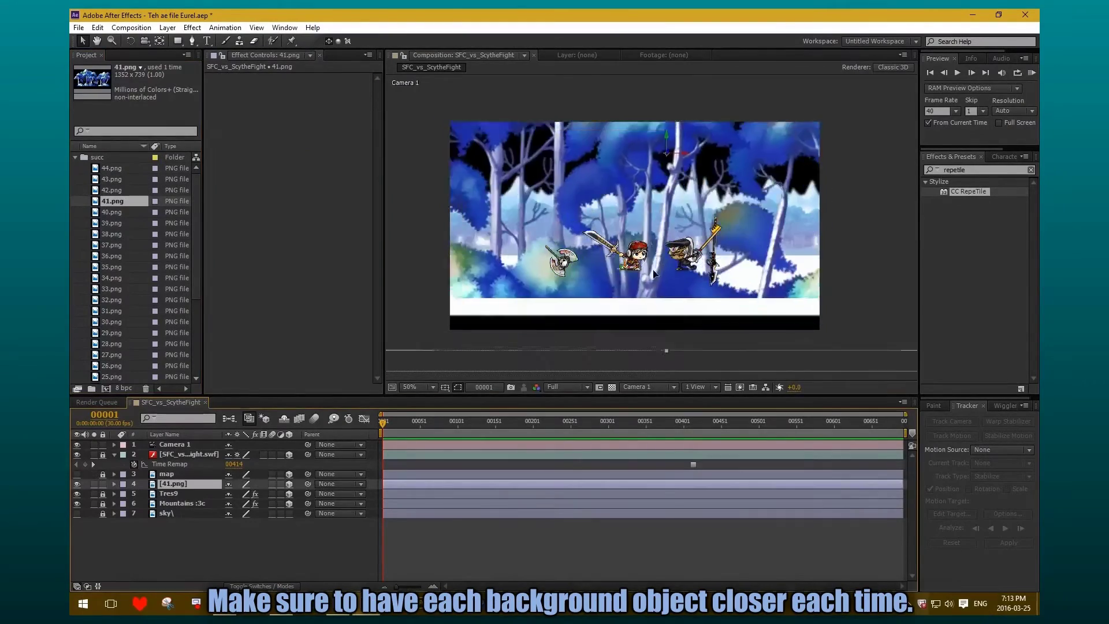
# Push the 41.png trees back in depth, closer than the previous background, and apply CC RepeTile to them
pyautogui.moveTo(692, 260); pyautogui.dragTo(728, 166)
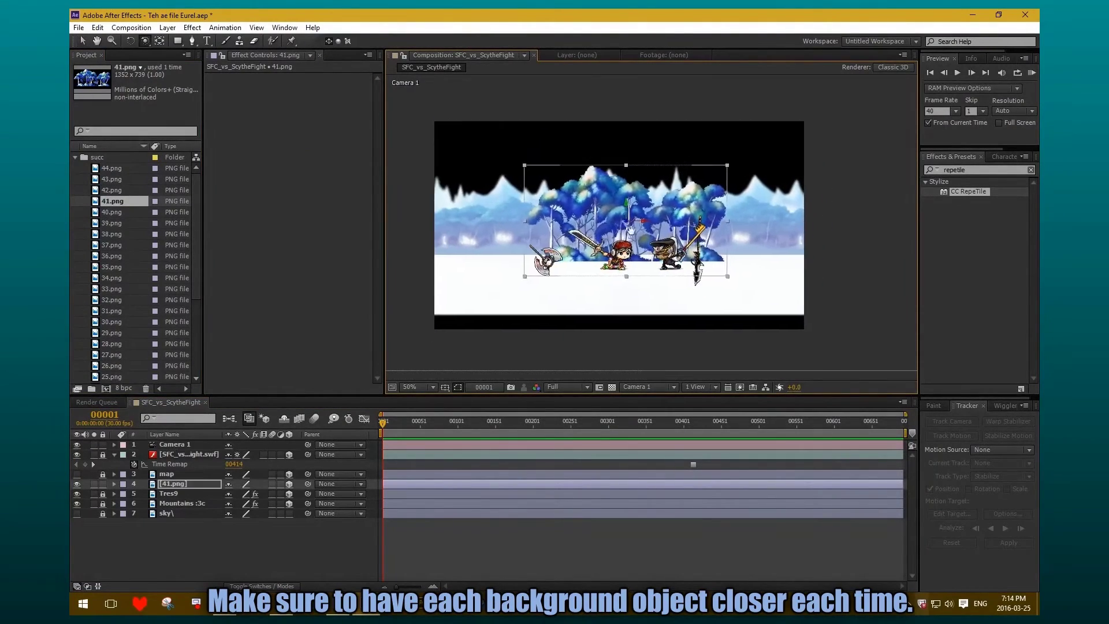
pyautogui.moveTo(969, 191); pyautogui.dragTo(636, 219)
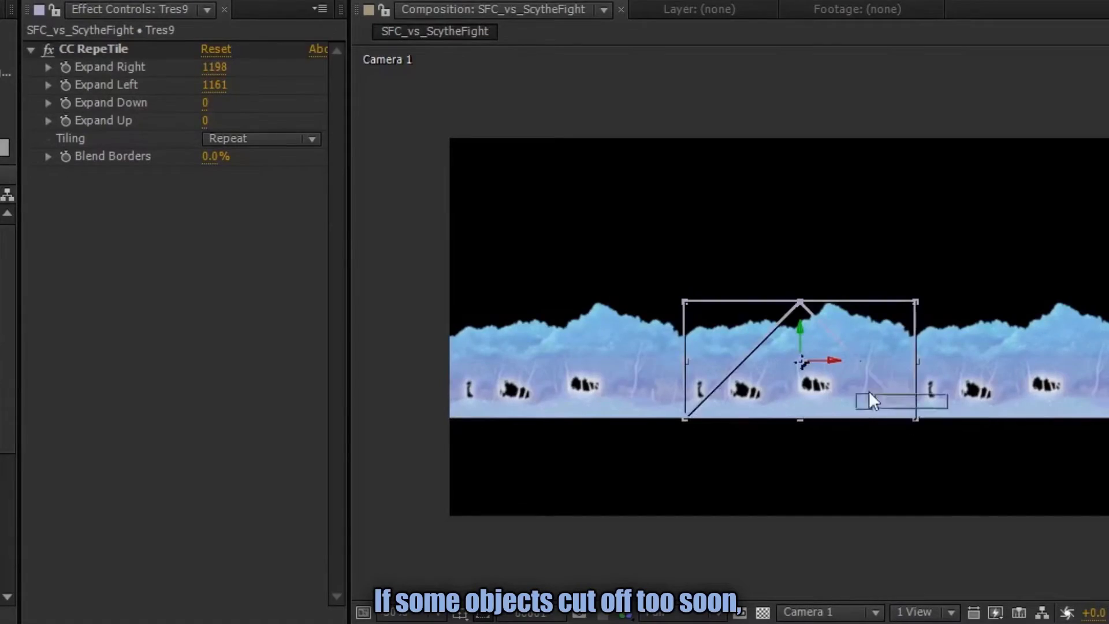
# Add a second CC RepeTile to the Tres9 layer, choose a vertically mirrored tiling mode, and expand it downward
pyautogui.moveTo(869, 390); pyautogui.dragTo(802, 366)
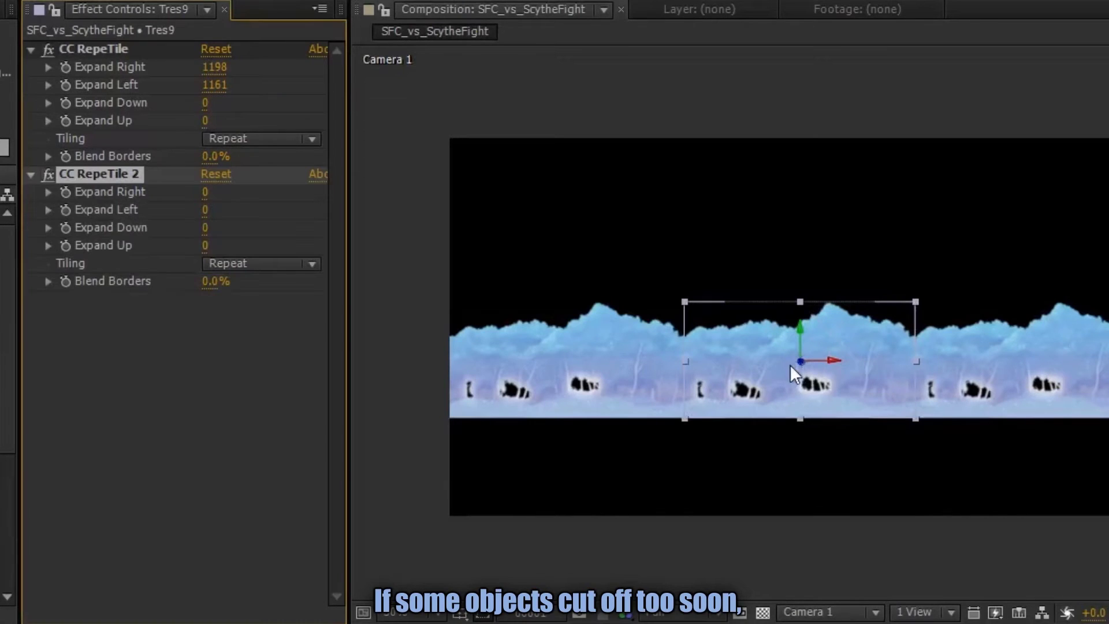
pyautogui.click(259, 266)
pyautogui.click(279, 332)
pyautogui.moveTo(207, 230); pyautogui.dragTo(219, 229)
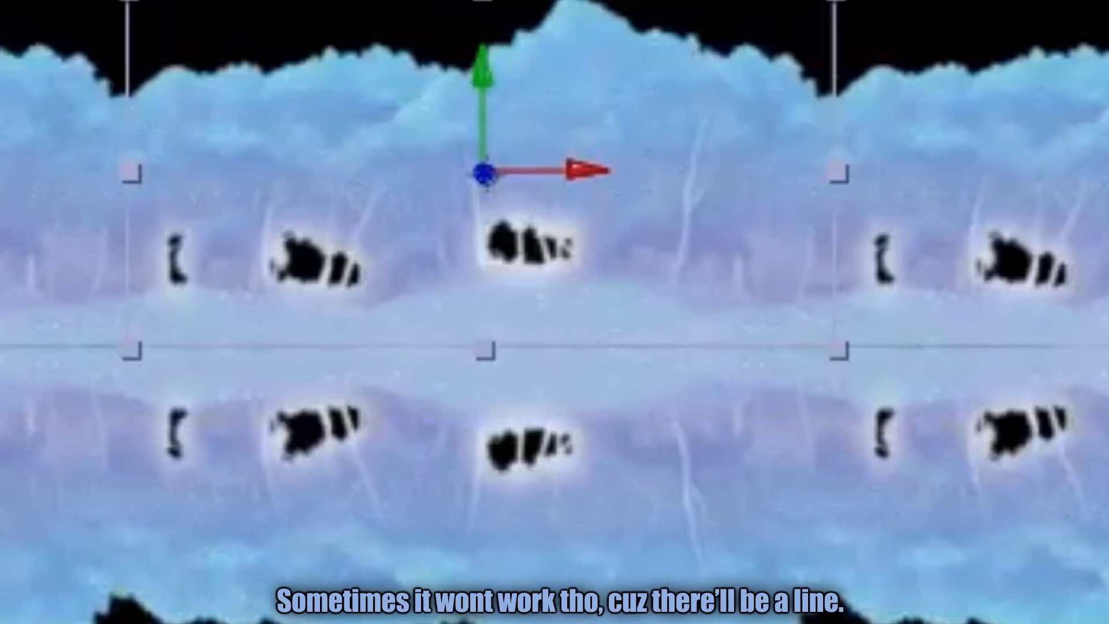
# Paste a copy of the 41.png trees and nudge the flipped copy up to close the gap beneath the upright trees
pyautogui.hotkey('ctrl', 'shift', 'a')
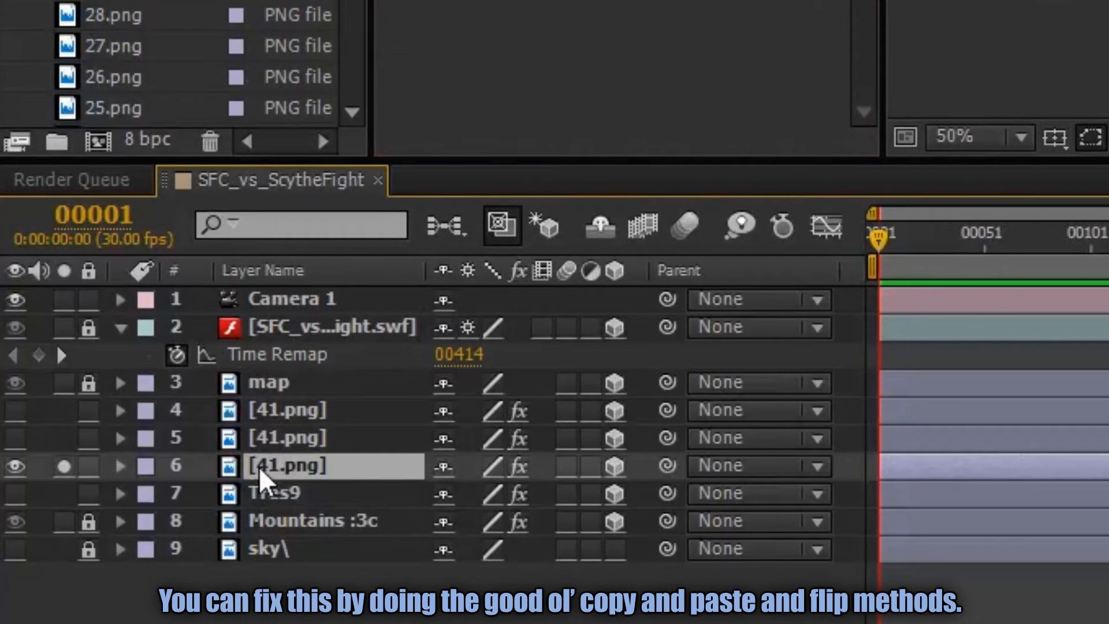
pyautogui.hotkey('ctrl', 'v')
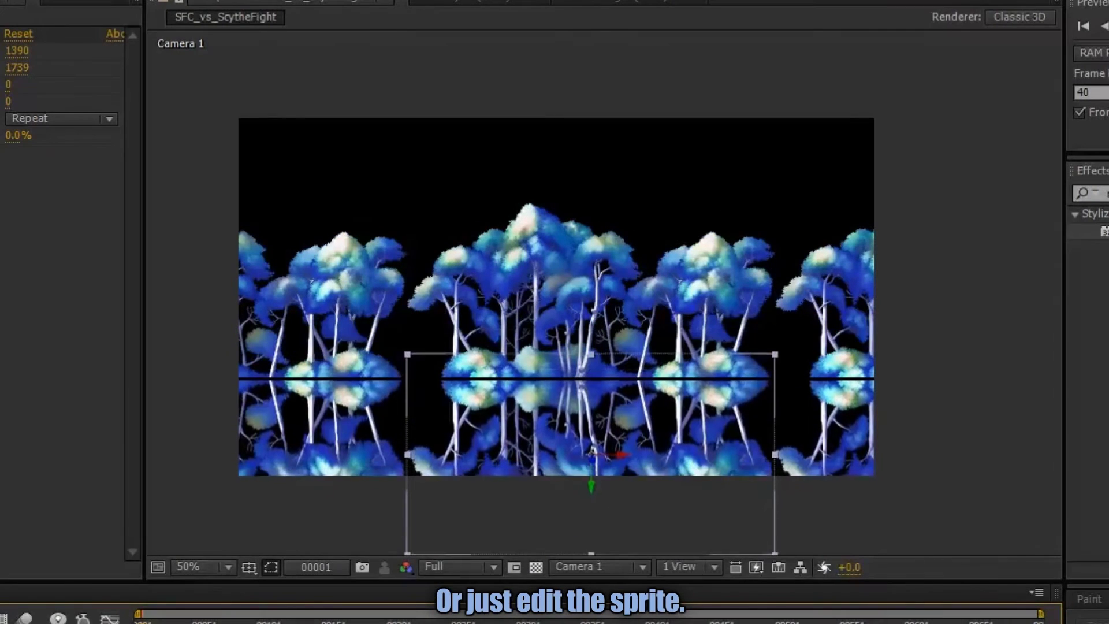
pyautogui.press('Up')
pyautogui.press('Up')
pyautogui.press('Up')
pyautogui.press('Up')
pyautogui.press('Up')
pyautogui.press('Up')
pyautogui.press('Up')
pyautogui.press('Up')
pyautogui.press('Up')
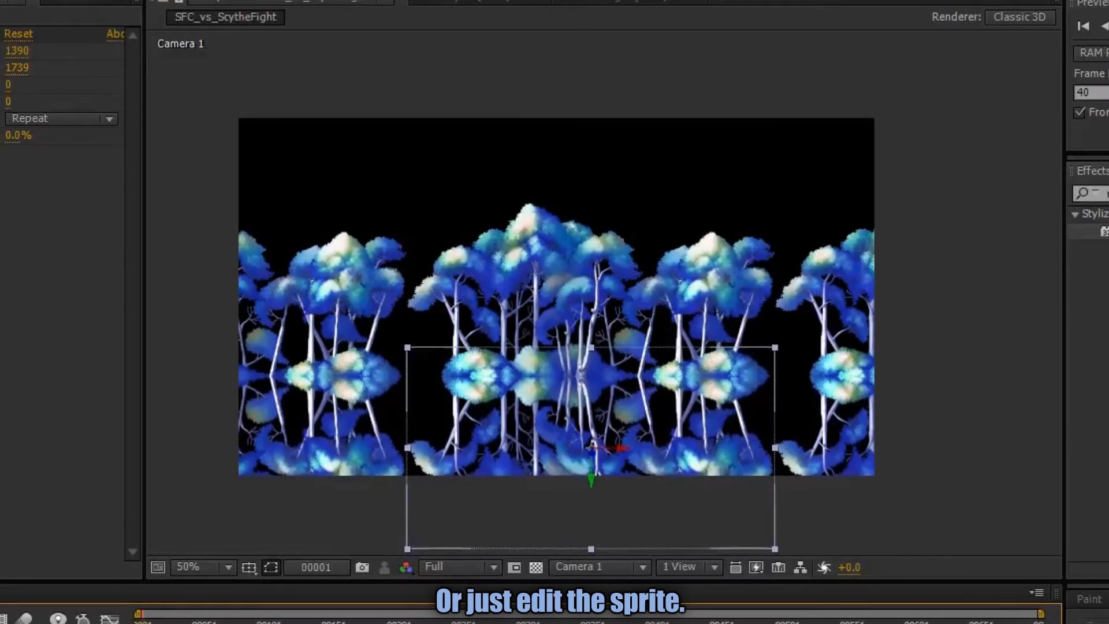
# Nudge the flipped 41.png copy back down in small increments
pyautogui.press('Down')
pyautogui.press('Down')
pyautogui.press('Down')
pyautogui.press('Down')
pyautogui.press('Down')
pyautogui.press('Down')
pyautogui.press('Down')
pyautogui.press('Down')
pyautogui.press('Down')
pyautogui.press('Down')
pyautogui.press('Down')
pyautogui.press('Down')
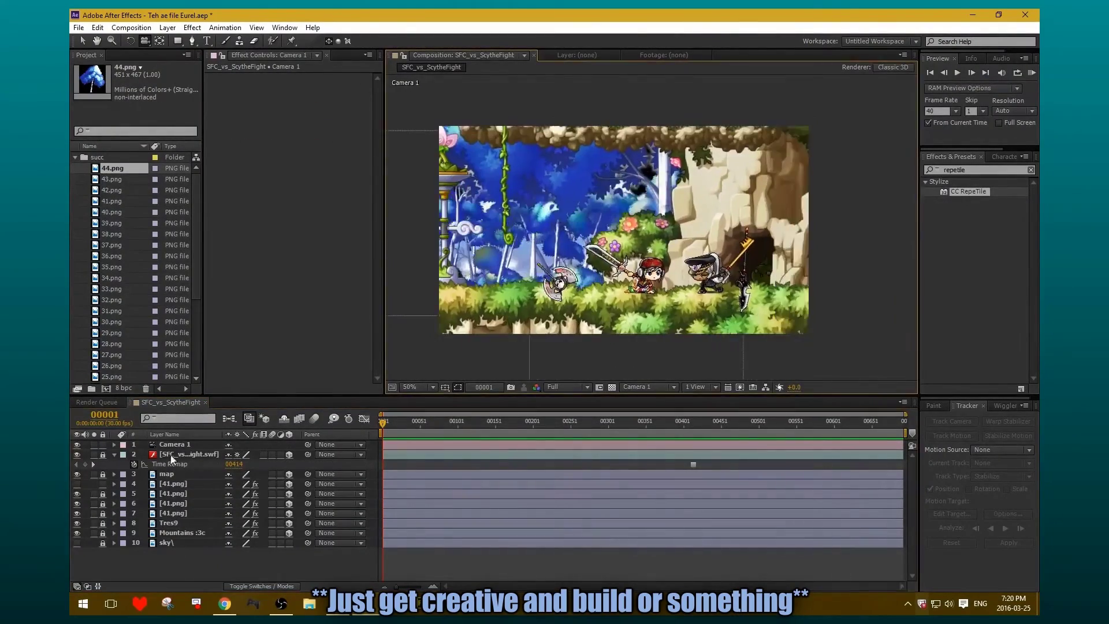
# Flip the duplicated 41.png layer vertically and move it down beneath the upright trees
pyautogui.click(167, 485)
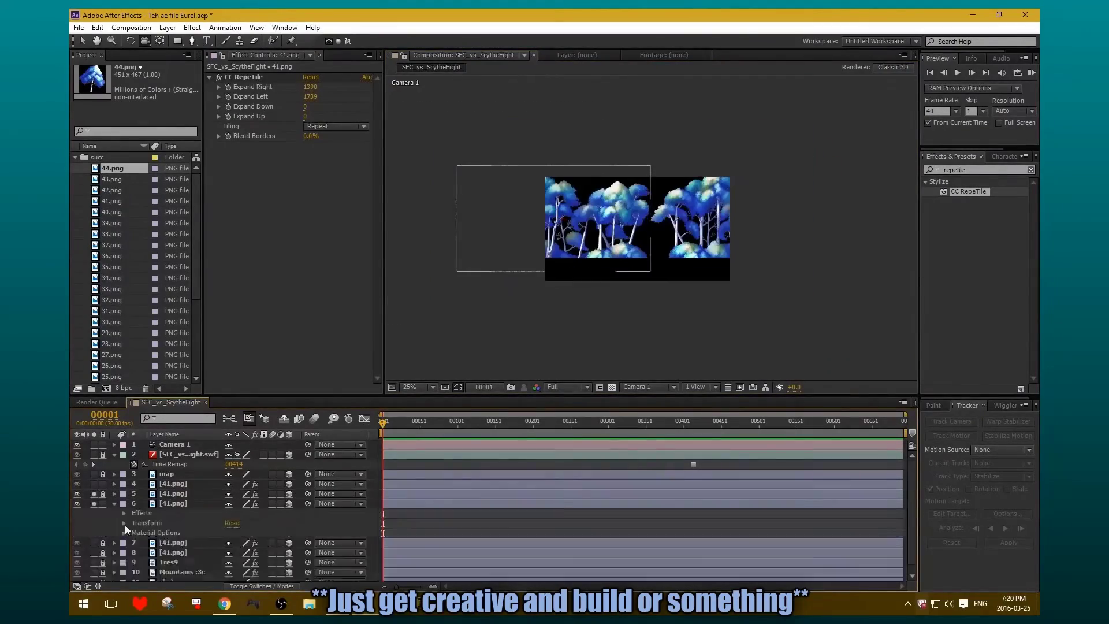
pyautogui.click(123, 523)
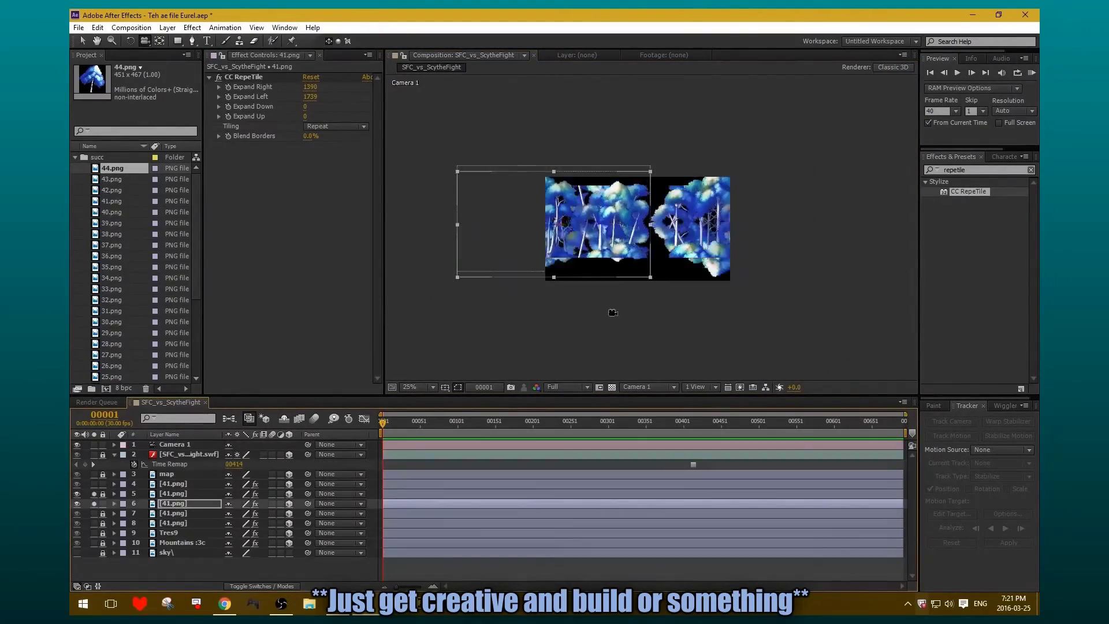
pyautogui.press('v')
pyautogui.scroll(1, 550, 271)
pyautogui.moveTo(550, 272); pyautogui.dragTo(550, 294)
pyautogui.scroll(-1, 620, 308)
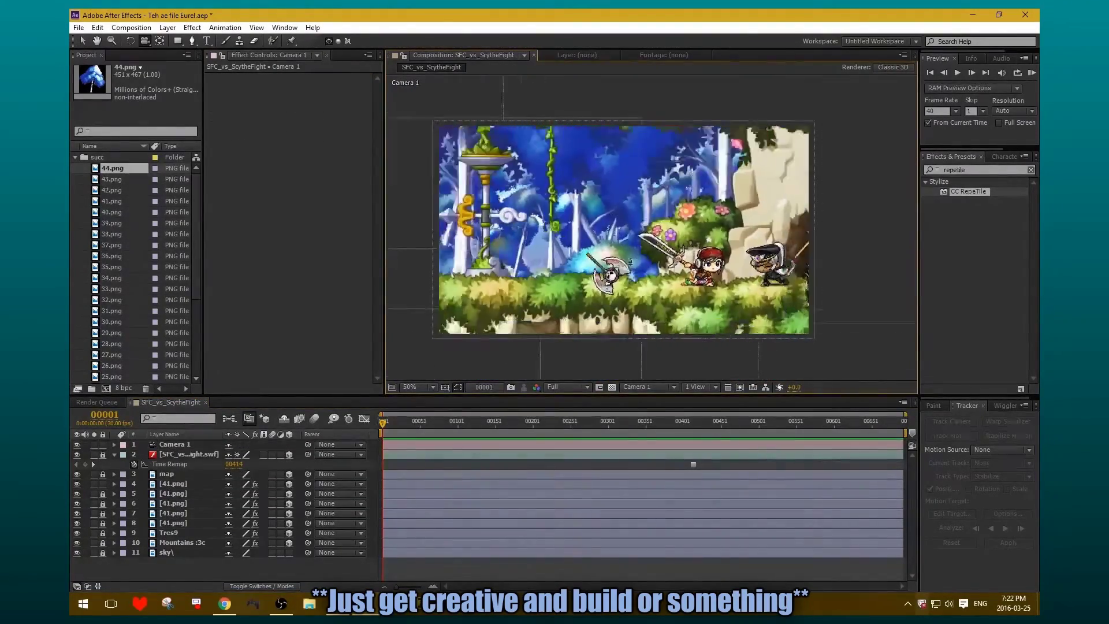
# Create a black 1280 × 720 px solid and make it a 3D layer
pyautogui.moveTo(630, 261); pyautogui.dragTo(676, 282)
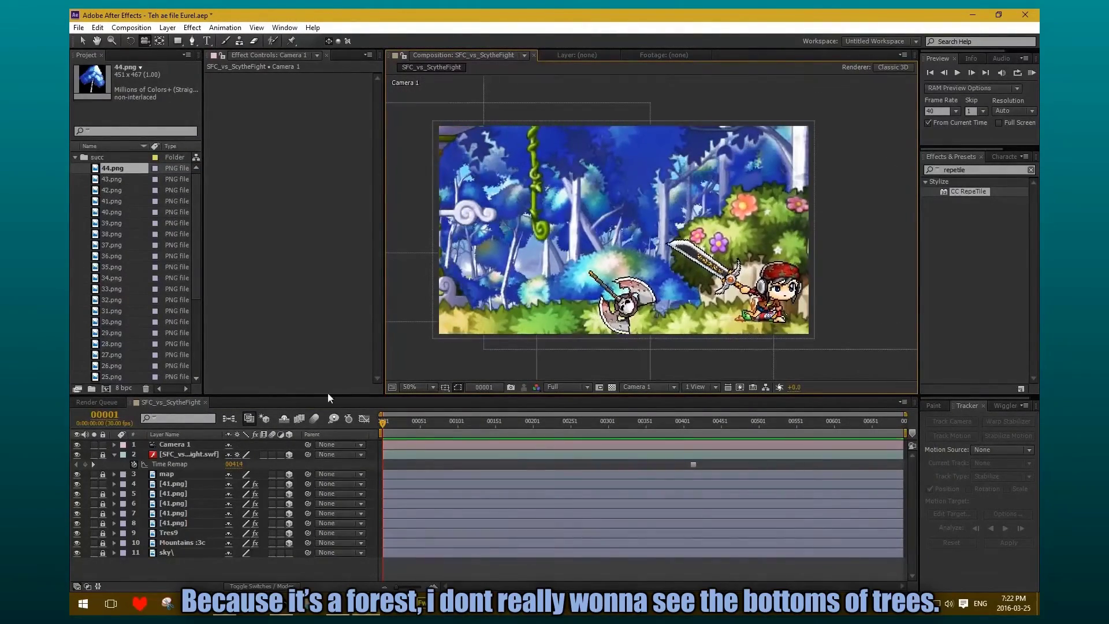
pyautogui.rightClick(225, 567)
pyautogui.moveTo(334, 446)
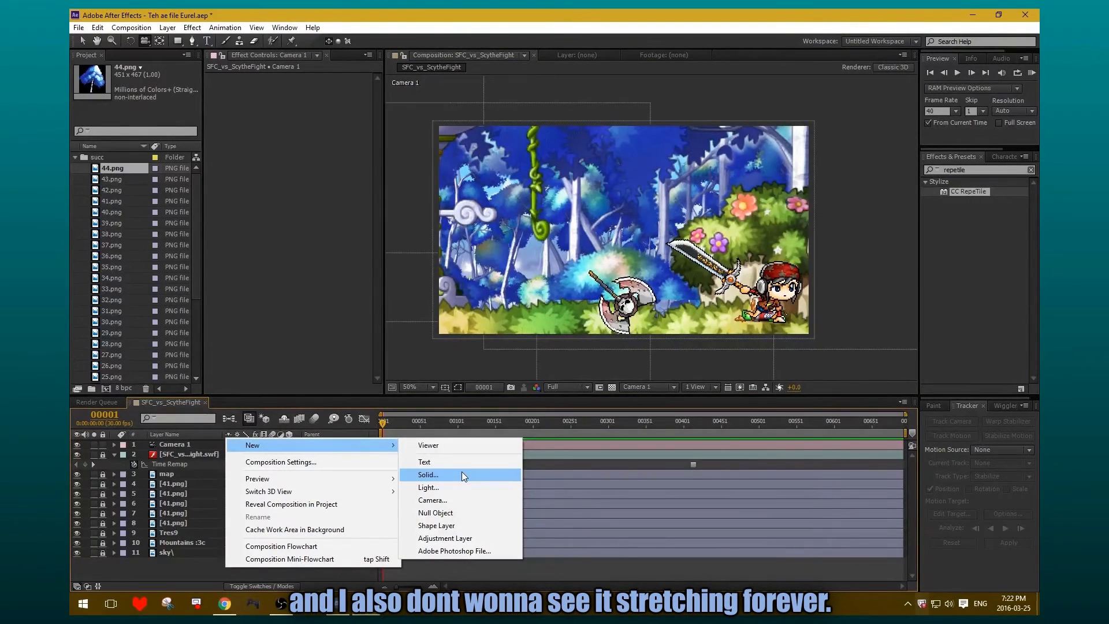
pyautogui.click(462, 475)
pyautogui.click(535, 387)
pyautogui.click(593, 391)
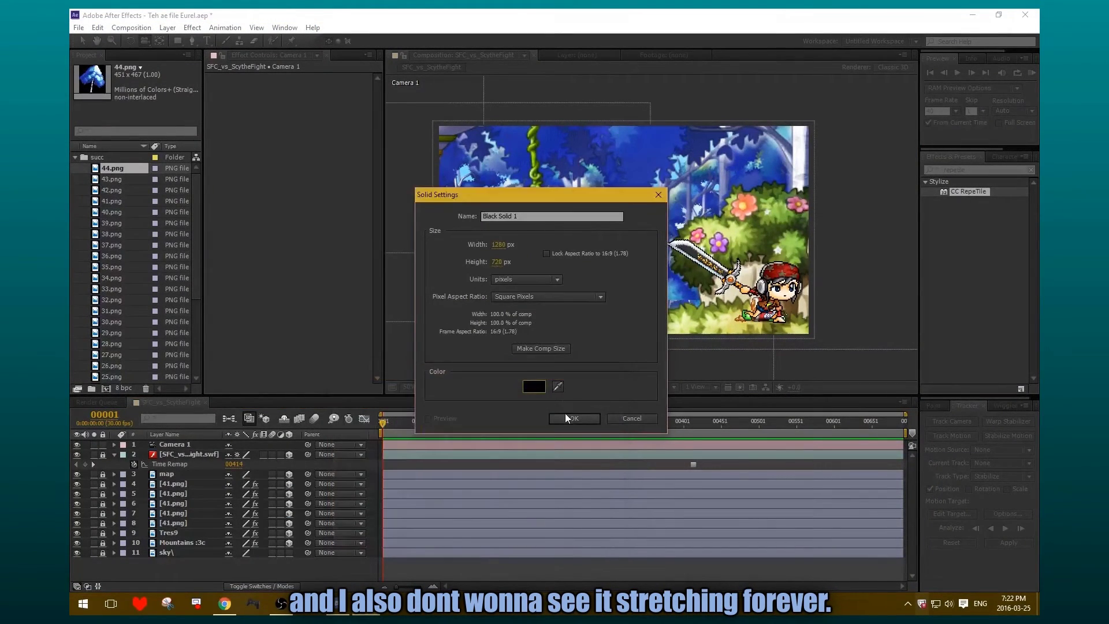
pyautogui.click(567, 416)
pyautogui.click(289, 444)
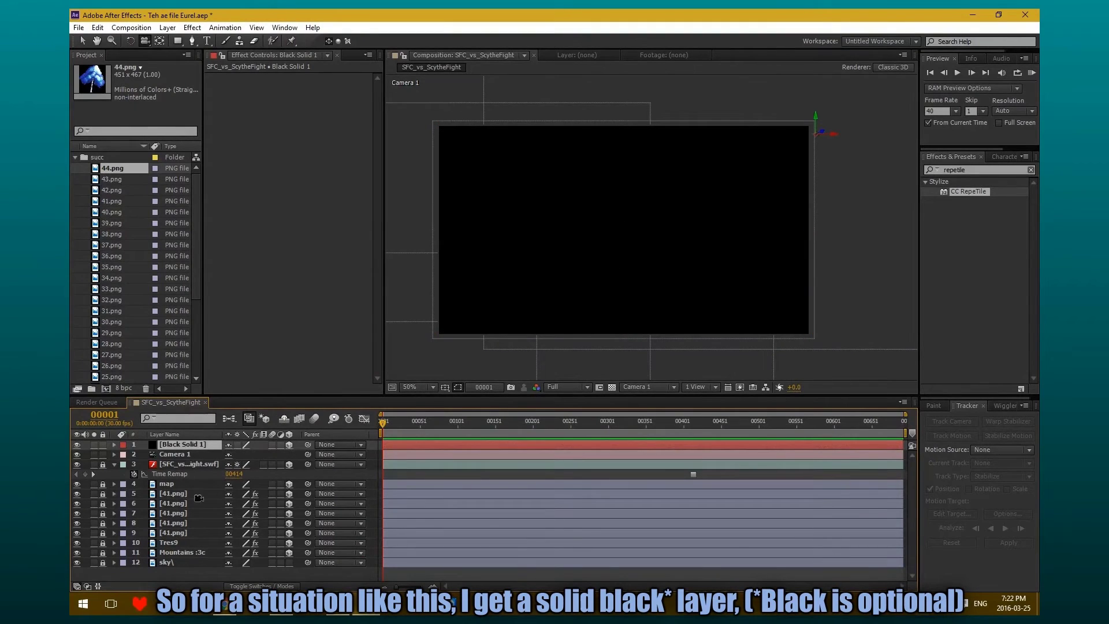
# Squash the black solid into a long thin strip across the ground and apply Fast Blur to it
pyautogui.scroll(-4, 578, 200)
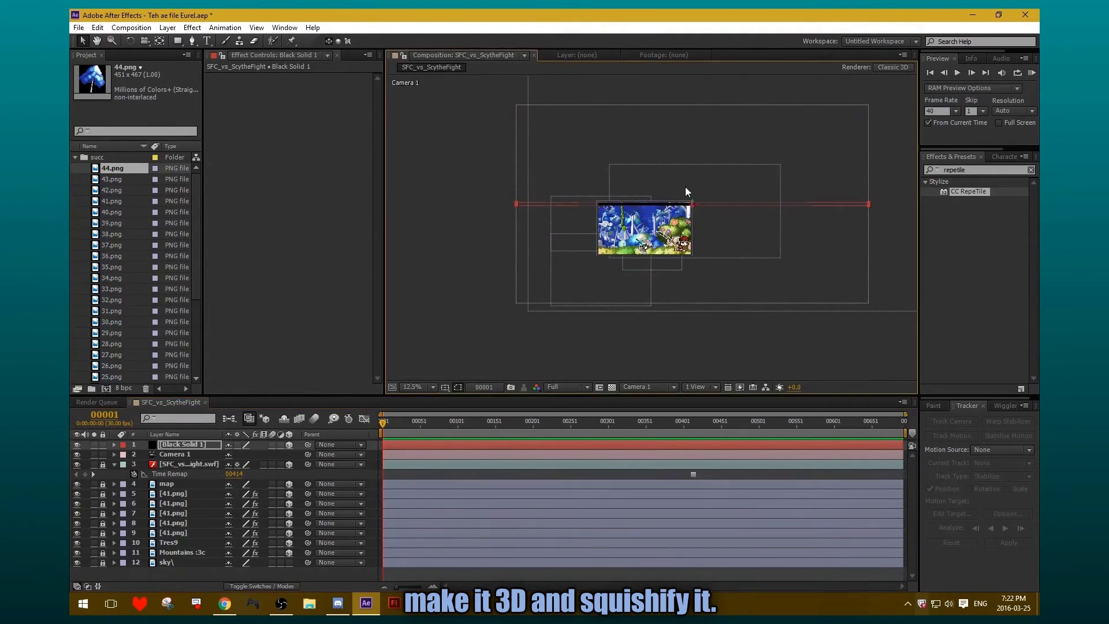
pyautogui.scroll(4, 567, 318)
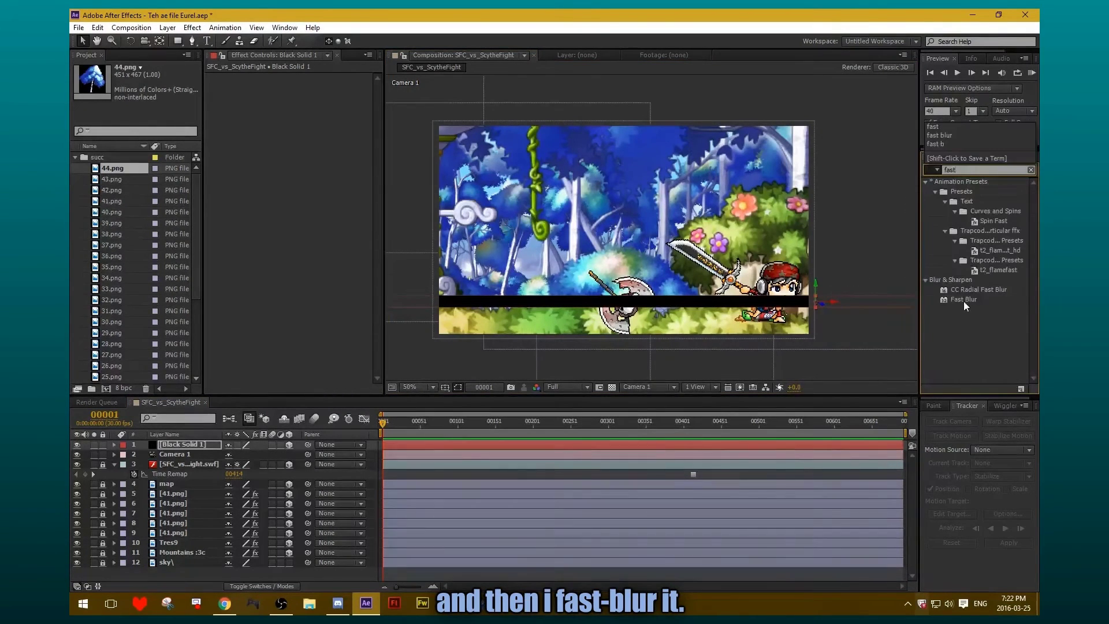
pyautogui.moveTo(963, 300); pyautogui.dragTo(359, 87)
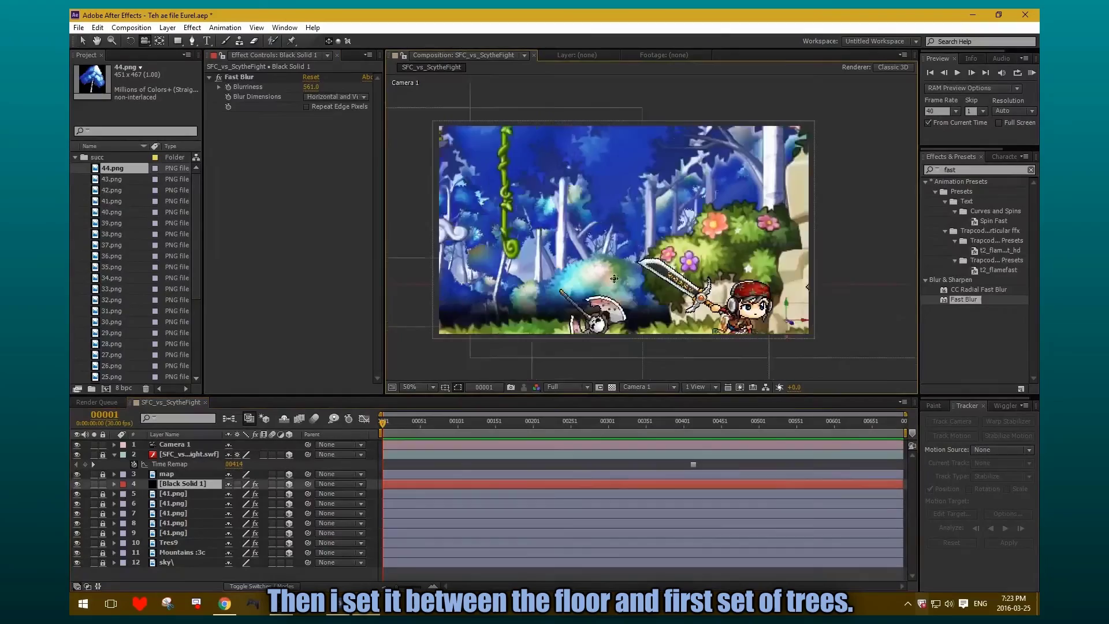
# Position the blurred black solid between the floor and first trees with Blur Dimensions set to Vertical, and open its Transform properties
pyautogui.moveTo(614, 278); pyautogui.dragTo(495, 308)
pyautogui.press('v')
pyautogui.moveTo(745, 281); pyautogui.dragTo(557, 313)
pyautogui.moveTo(686, 260); pyautogui.dragTo(692, 290)
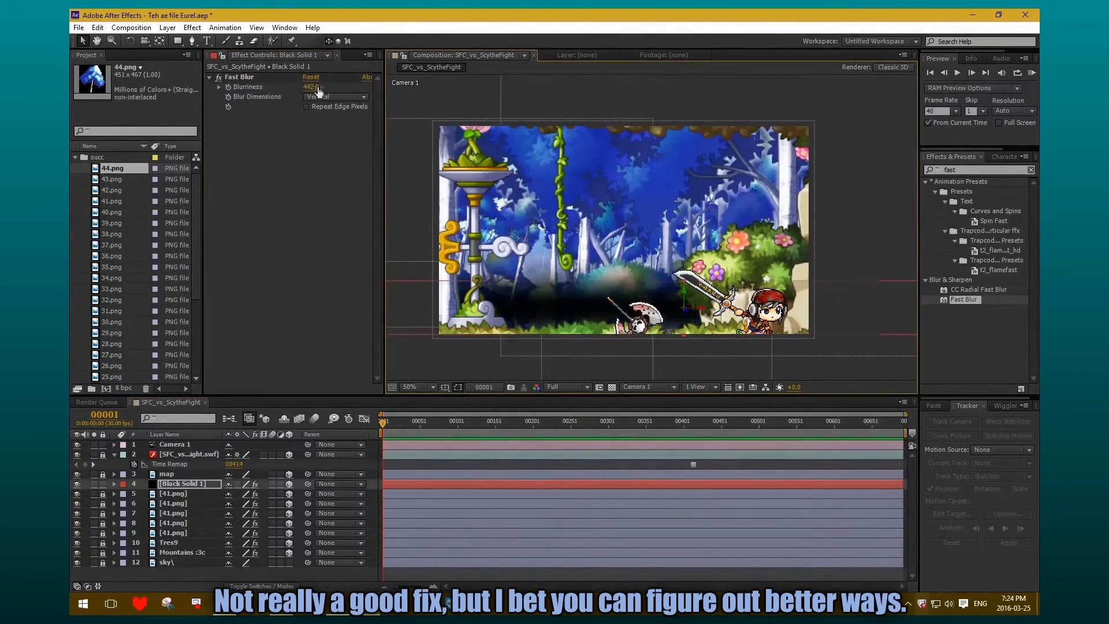
pyautogui.press('c')
pyautogui.moveTo(642, 260); pyautogui.dragTo(607, 242)
pyautogui.click(114, 484)
pyautogui.click(124, 503)
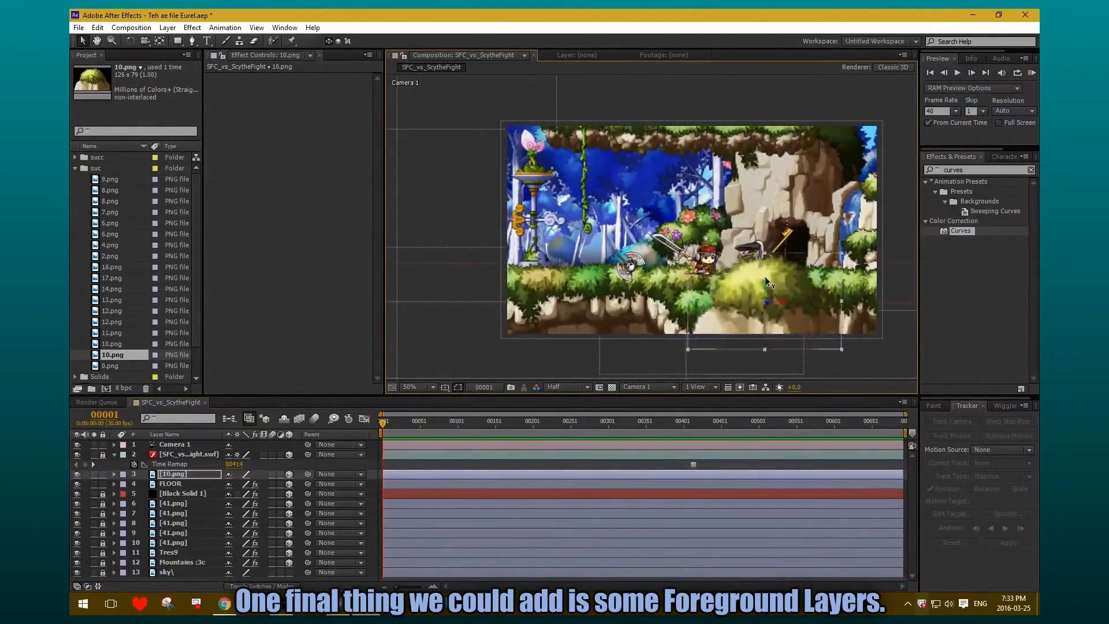
# Duplicate the 10.png foreground bush, place the copy one level lower in the layer stack, and lock both bush layers
pyautogui.press('c')
pyautogui.moveTo(765, 276); pyautogui.dragTo(757, 232)
pyautogui.hotkey('ctrl', 'd')
pyautogui.hotkey('ctrl', 'Down')
pyautogui.click(102, 483)
pyautogui.click(102, 473)
pyautogui.click(112, 248)
pyautogui.moveTo(112, 234); pyautogui.dragTo(199, 471)
pyautogui.hotkey('ctrl', 'z')
# Add 14.png above the 10.png layers as a foreground element and reposition it in the scene
pyautogui.click(112, 202)
pyautogui.moveTo(111, 289); pyautogui.dragTo(181, 469)
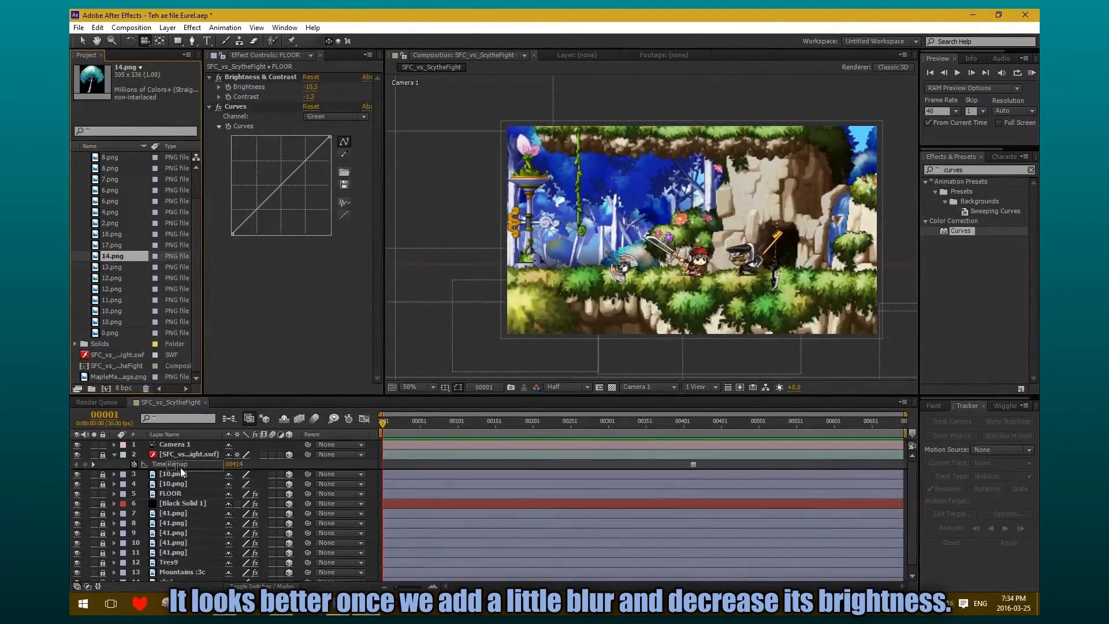
pyautogui.moveTo(741, 182); pyautogui.dragTo(543, 382)
pyautogui.press('c')
pyautogui.moveTo(685, 260); pyautogui.dragTo(729, 267)
pyautogui.moveTo(768, 162); pyautogui.dragTo(722, 260)
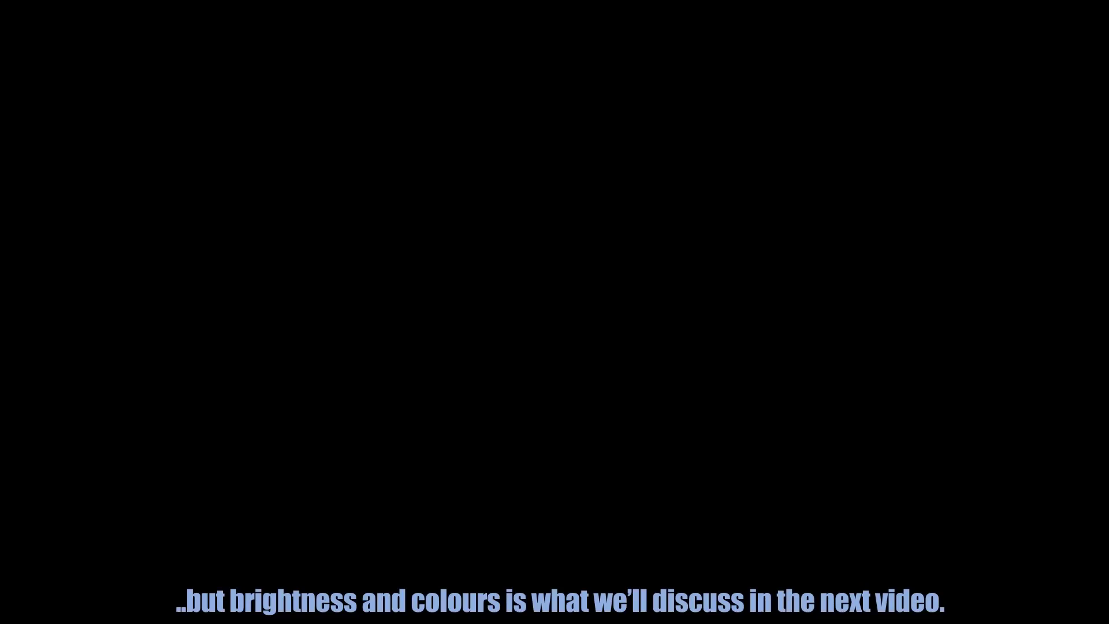